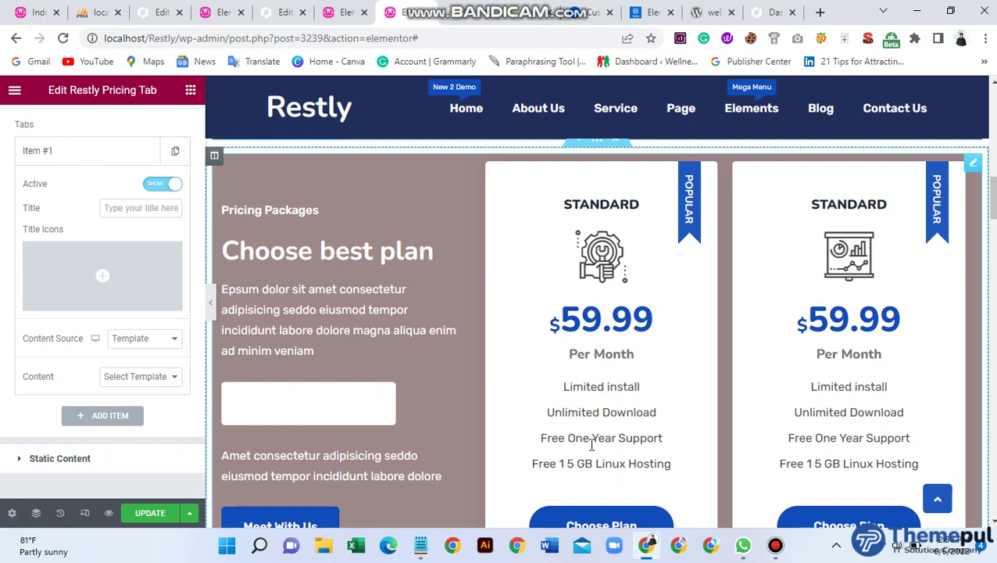
Add a Restly Pricing Tab widget, found by searching 'pri', to the empty section above Pricing Packages
scroll(485, 421, down, 1)
scroll(485, 420, up, 1)
scroll(500, 426, down, 1)
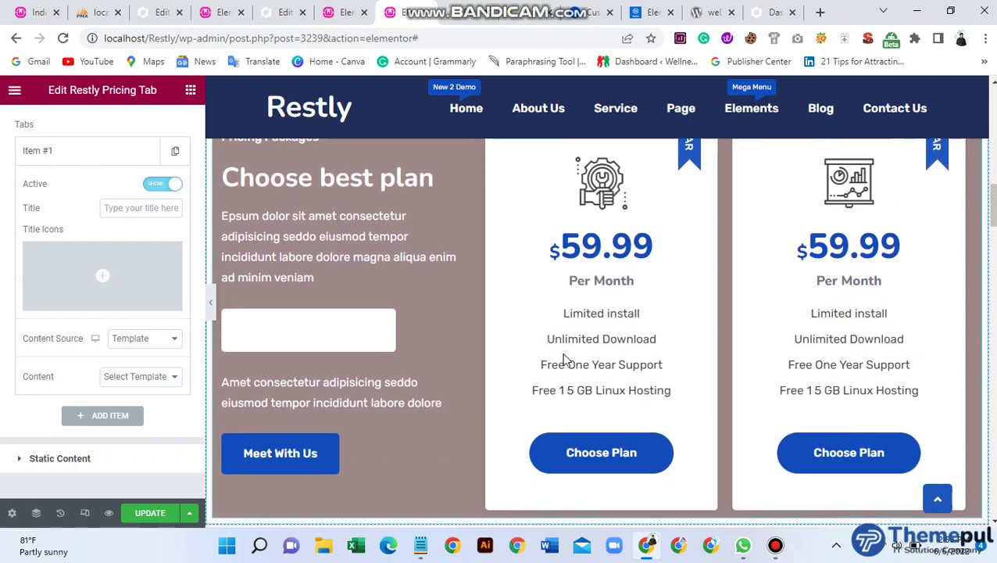
scroll(592, 354, up, 5)
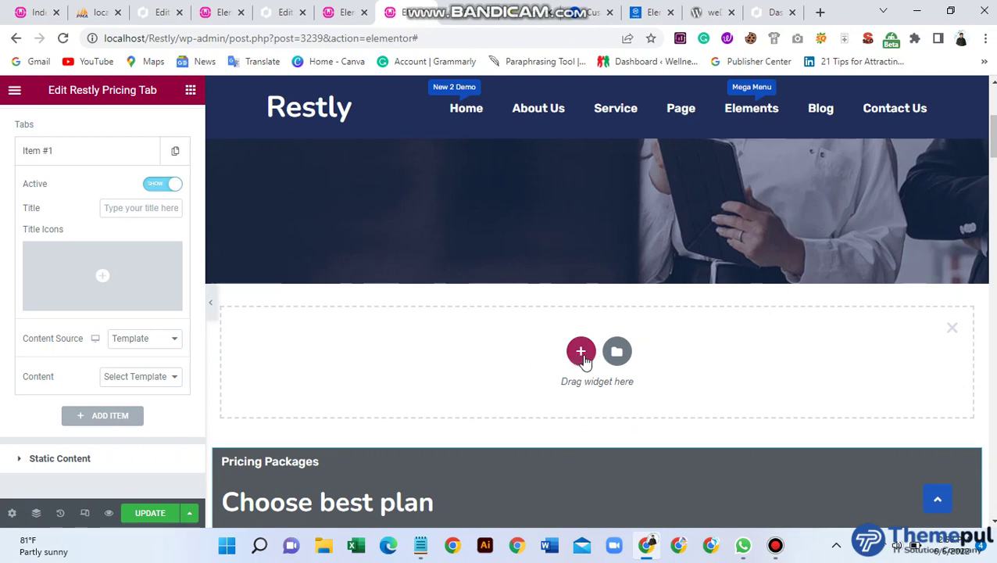
scroll(66, 291, up, 2)
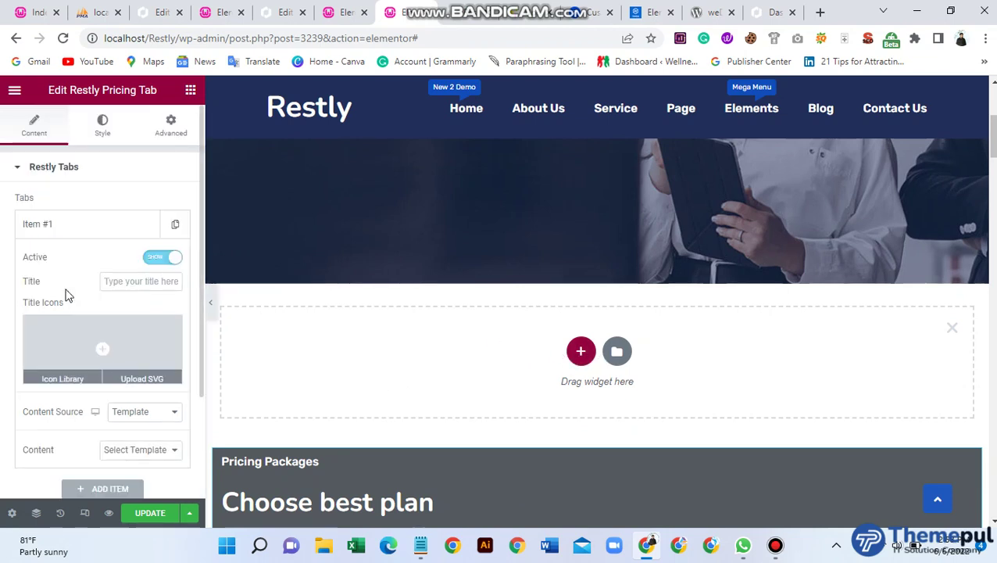
click(190, 89)
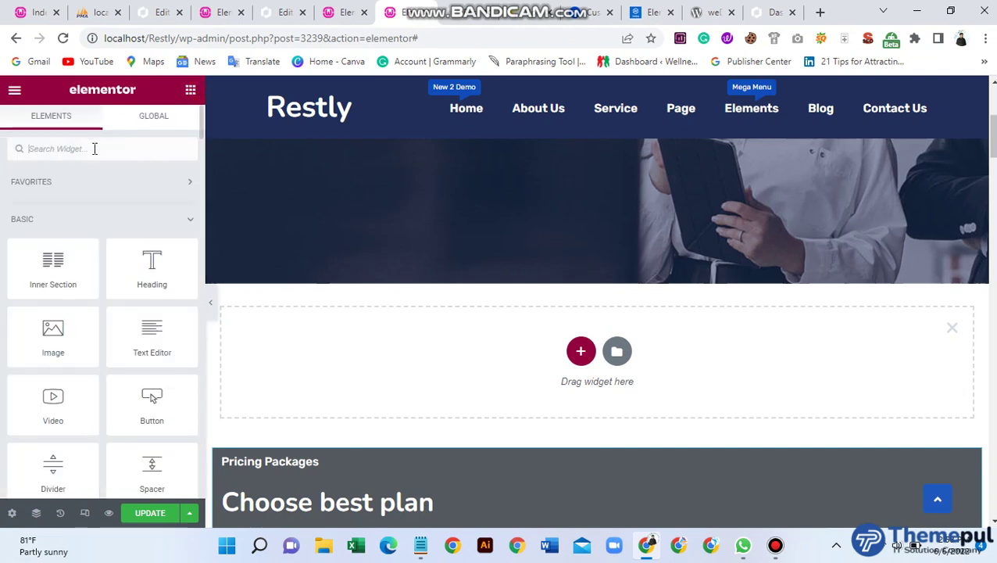
text(pri)
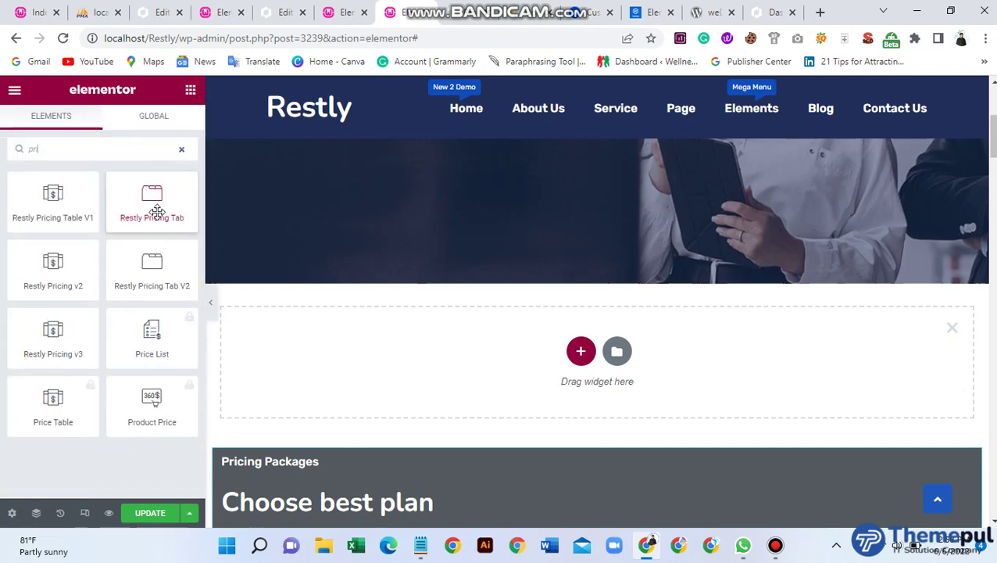
drag(157, 212, 444, 369)
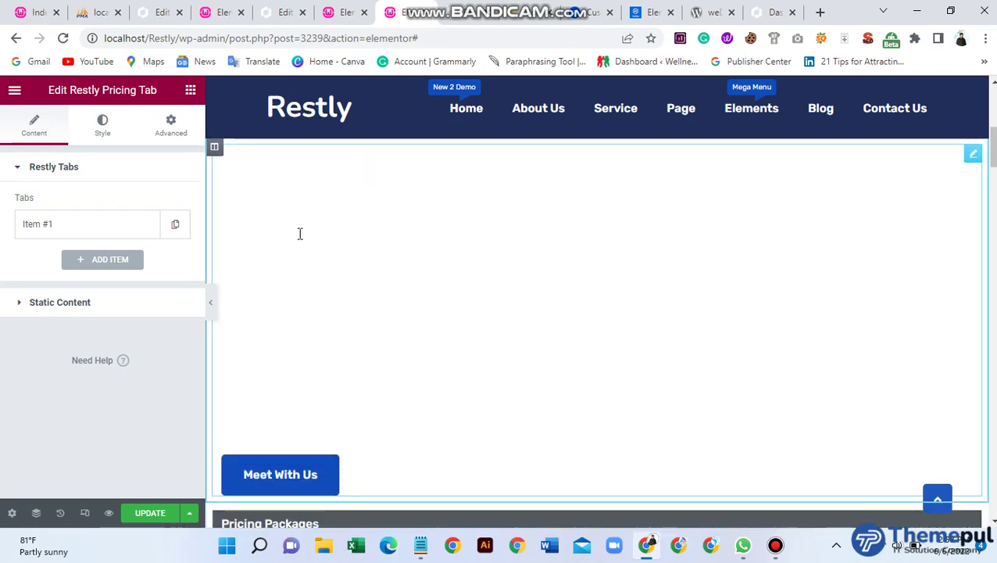
Give the pricing tab widget a Classic background set to the Secondary global colour
click(179, 133)
scroll(108, 360, down, 3)
click(108, 420)
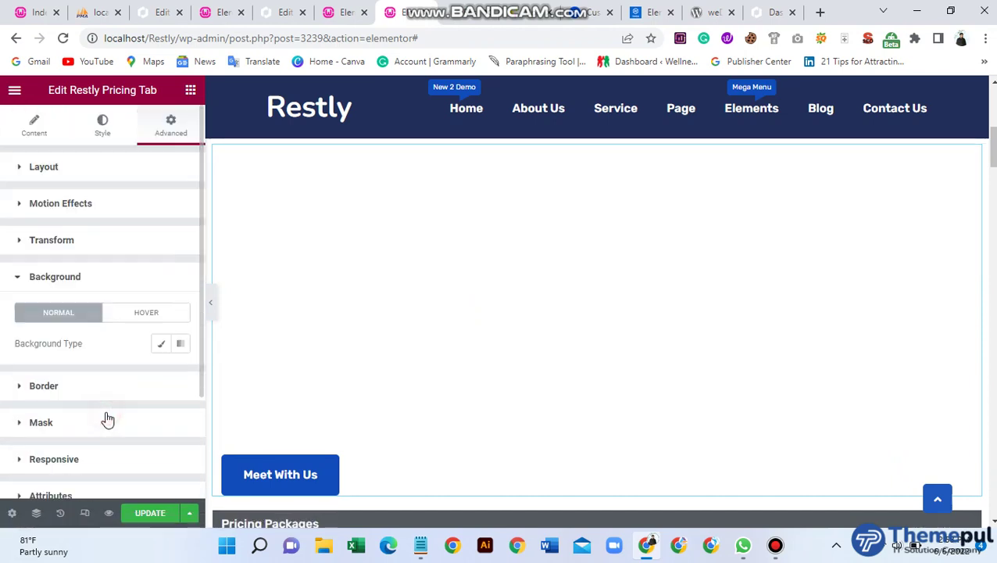
click(159, 344)
click(159, 374)
click(105, 287)
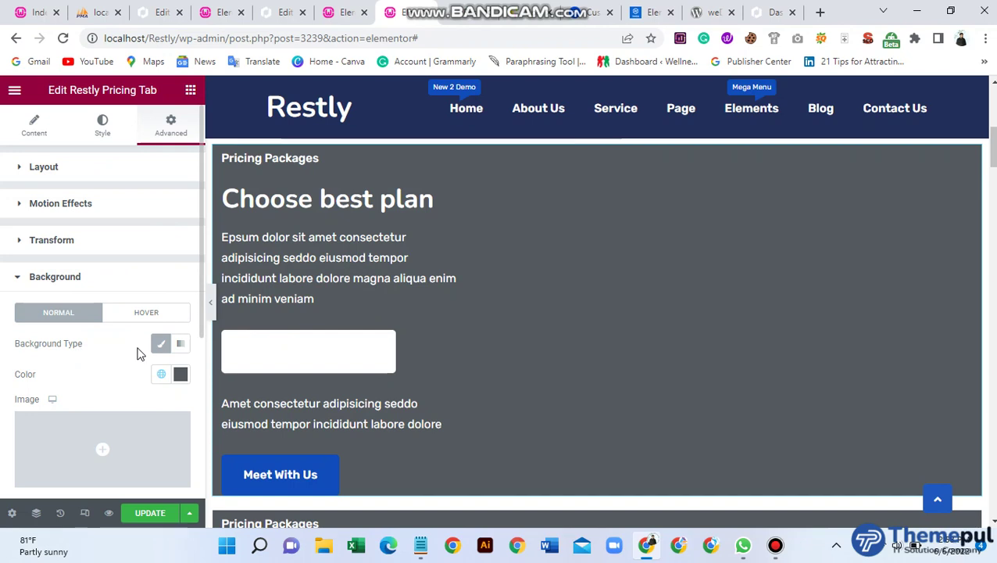
click(33, 127)
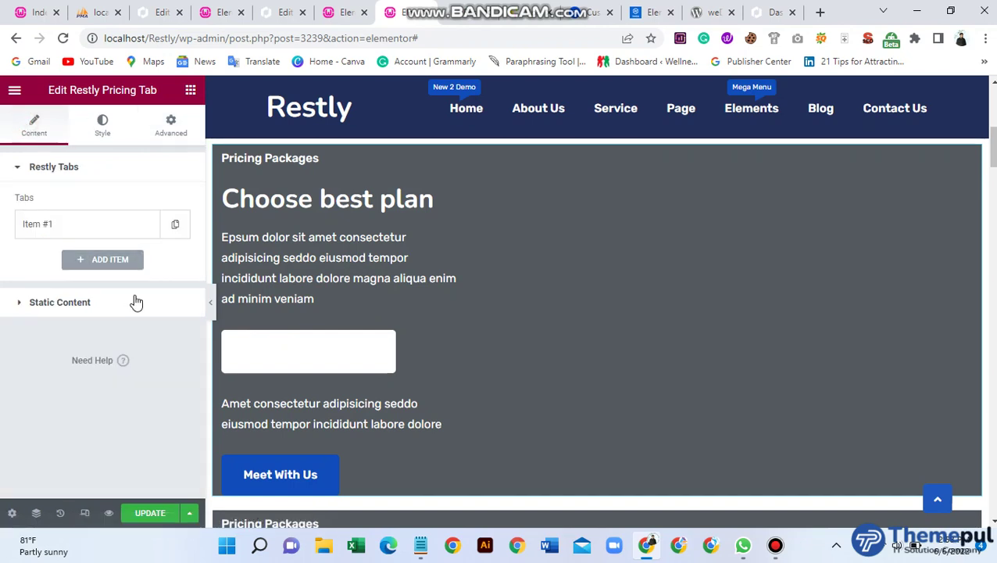
Make tab Item #1 active and title it 'Monthly Price'
click(84, 229)
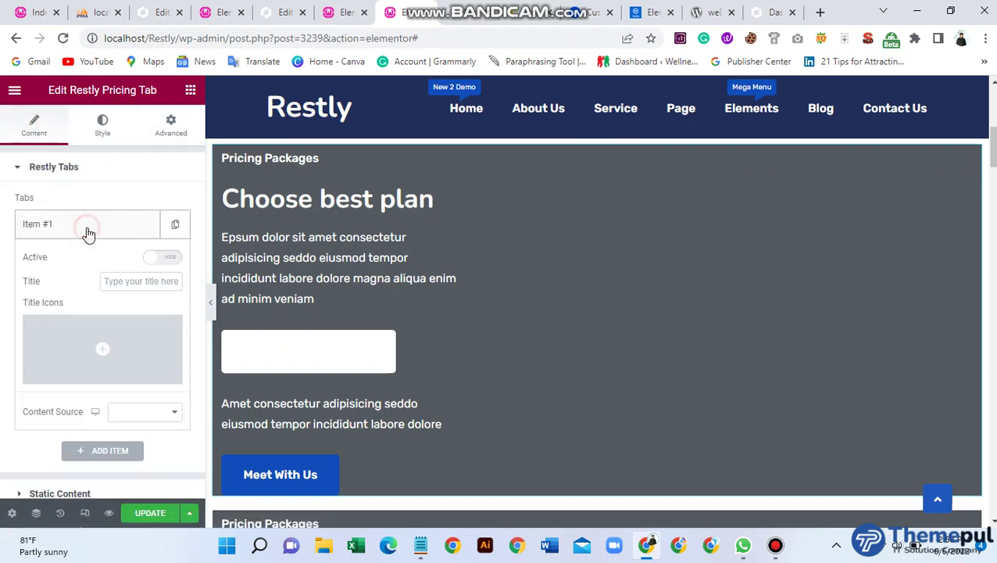
click(155, 265)
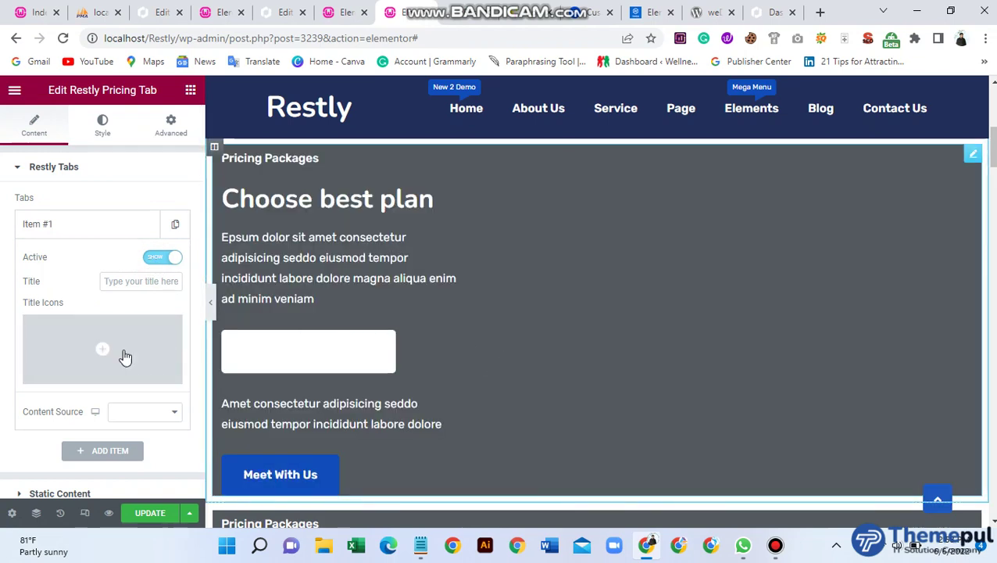
mouse_move(122, 361)
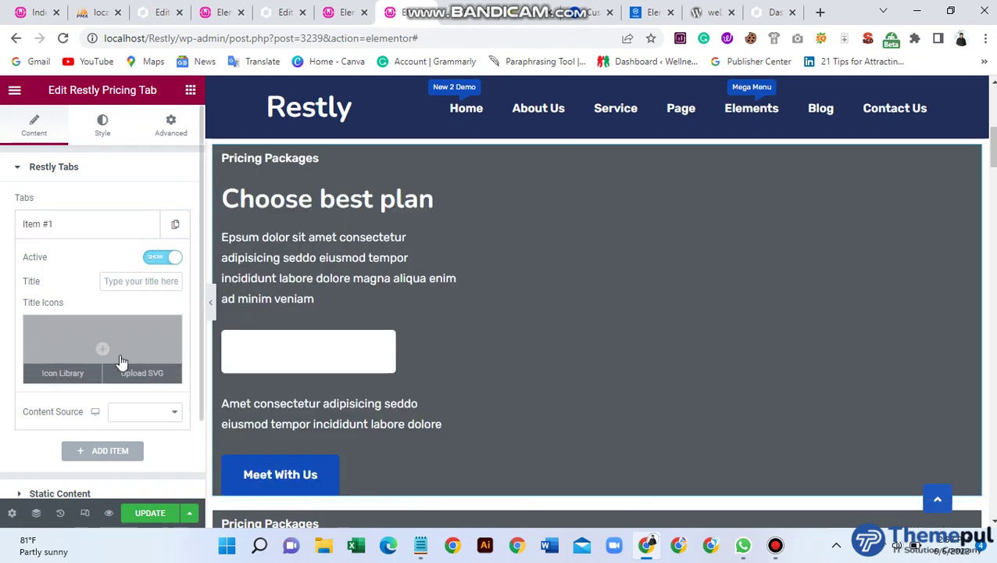
click(155, 278)
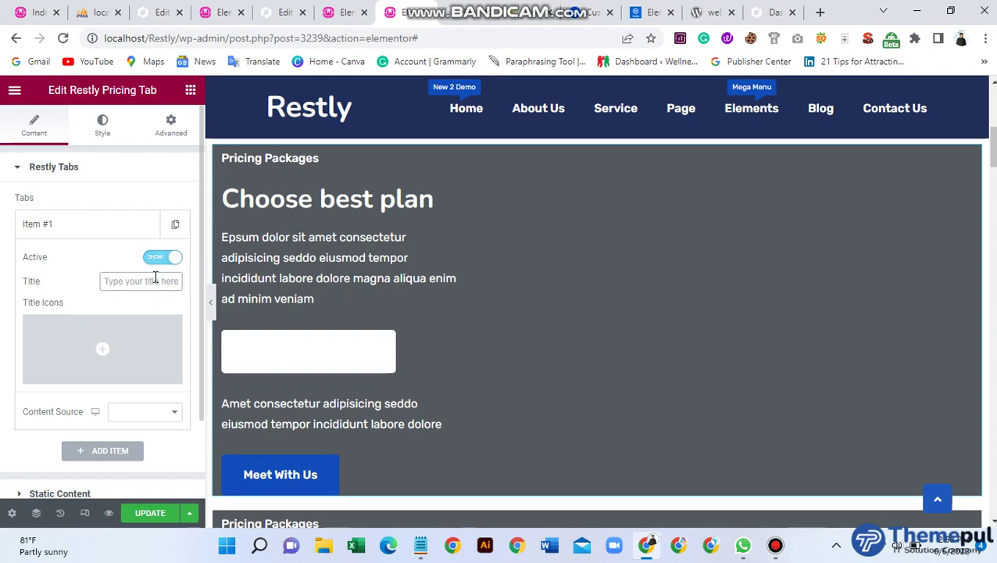
text(Monthly Price)
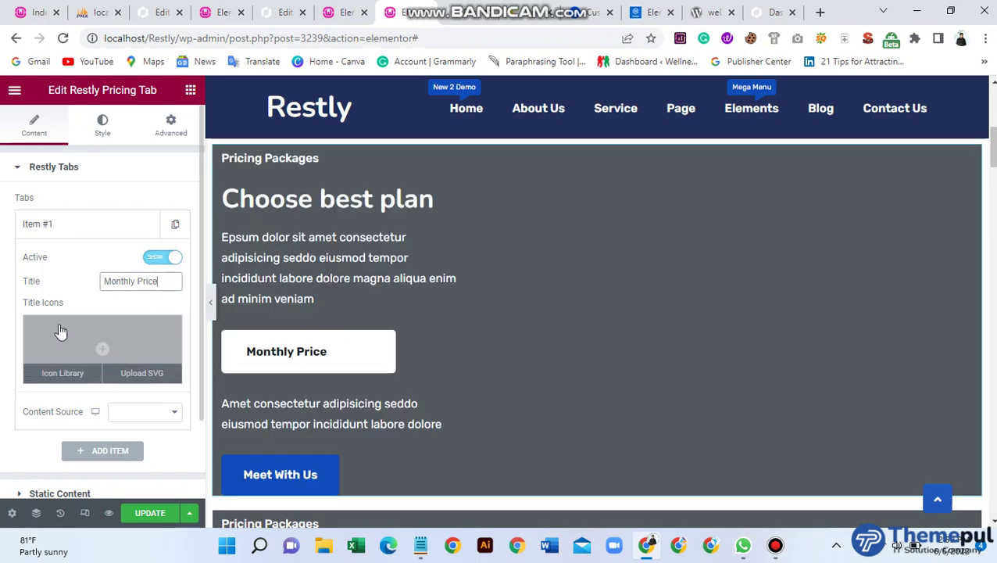
Insert the calendar-plus icon from the Icon Library before the first item's title
click(102, 345)
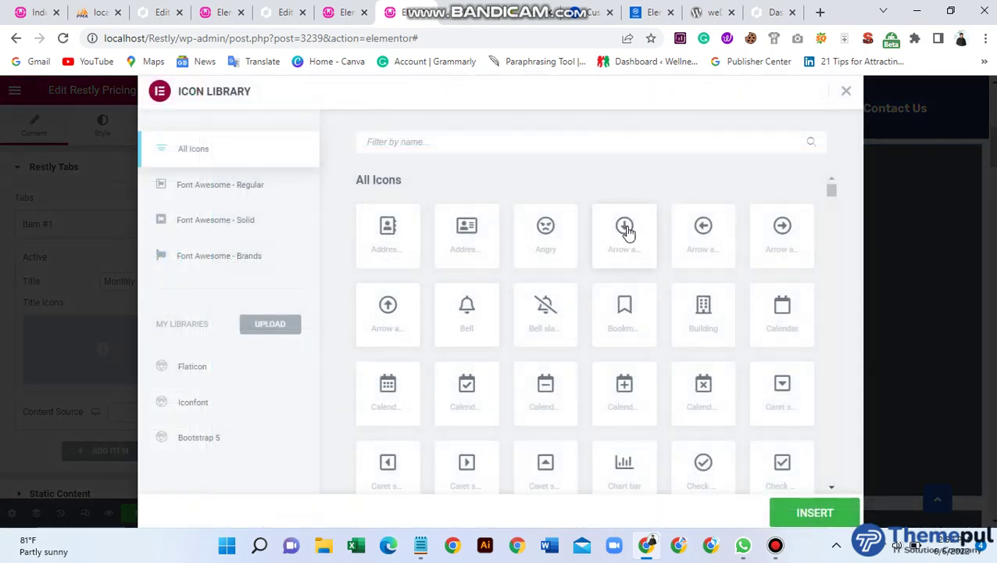
click(631, 413)
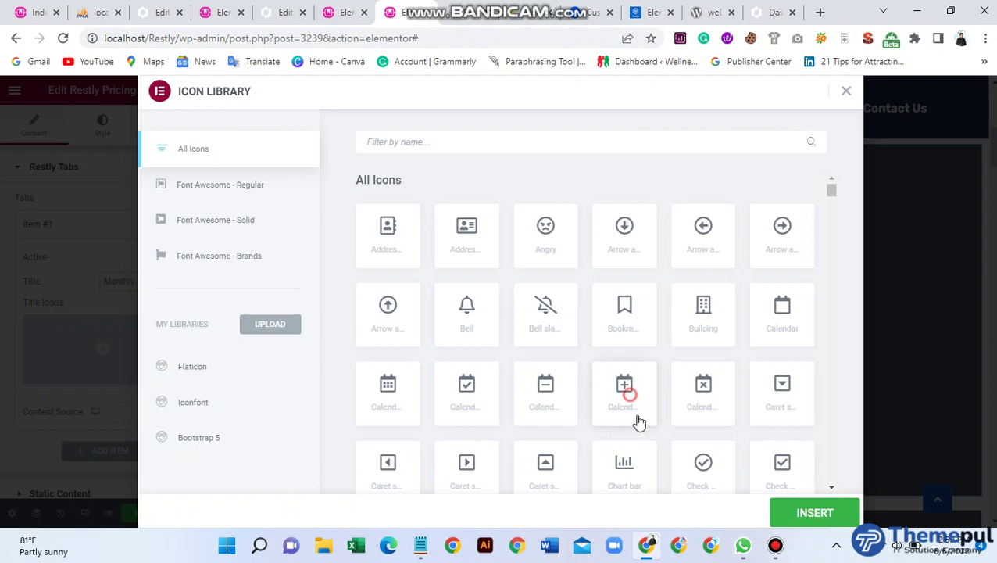
click(785, 513)
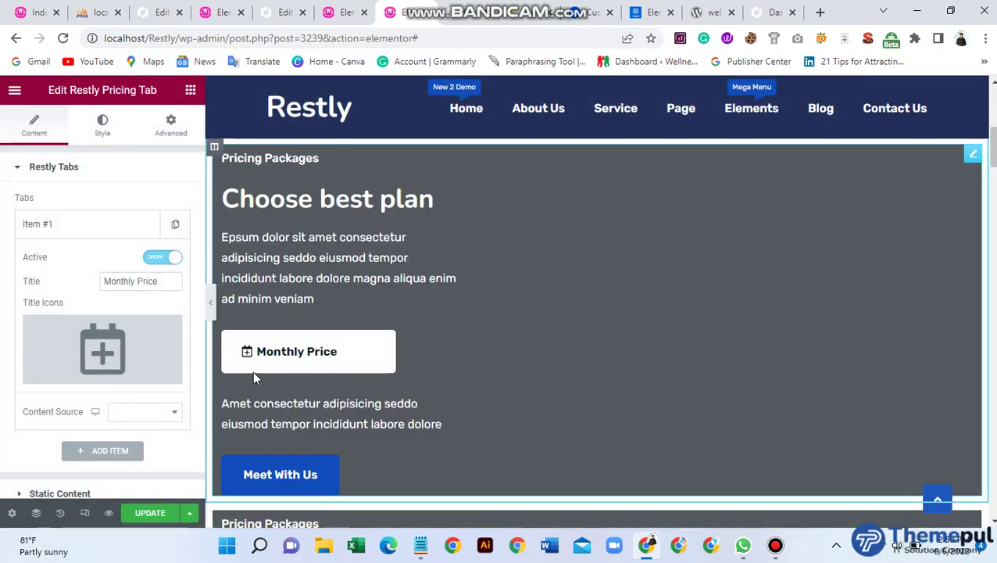
mouse_move(168, 344)
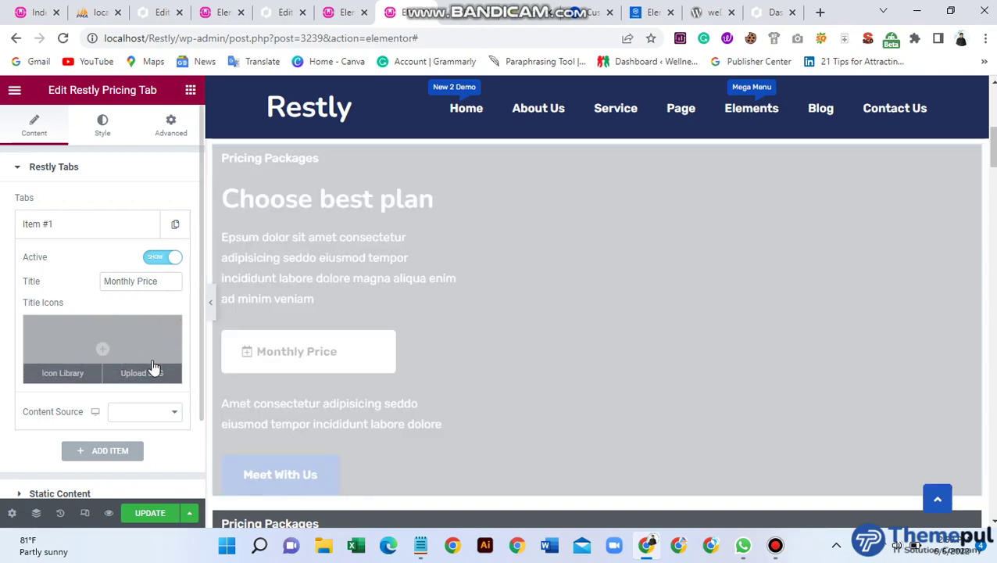
Set the first tab item's Content Source to Template
scroll(90, 402, down, 1)
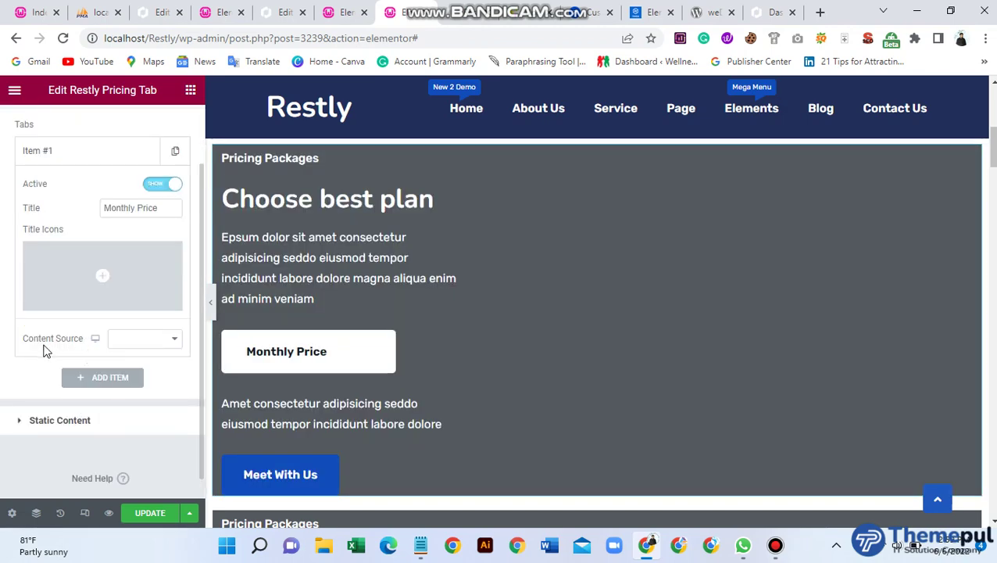
click(140, 340)
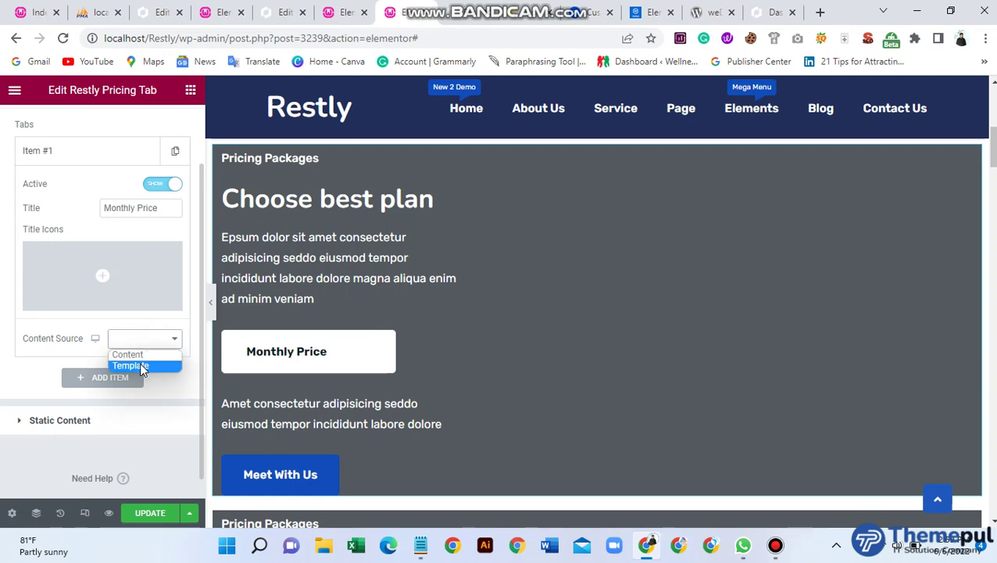
click(140, 346)
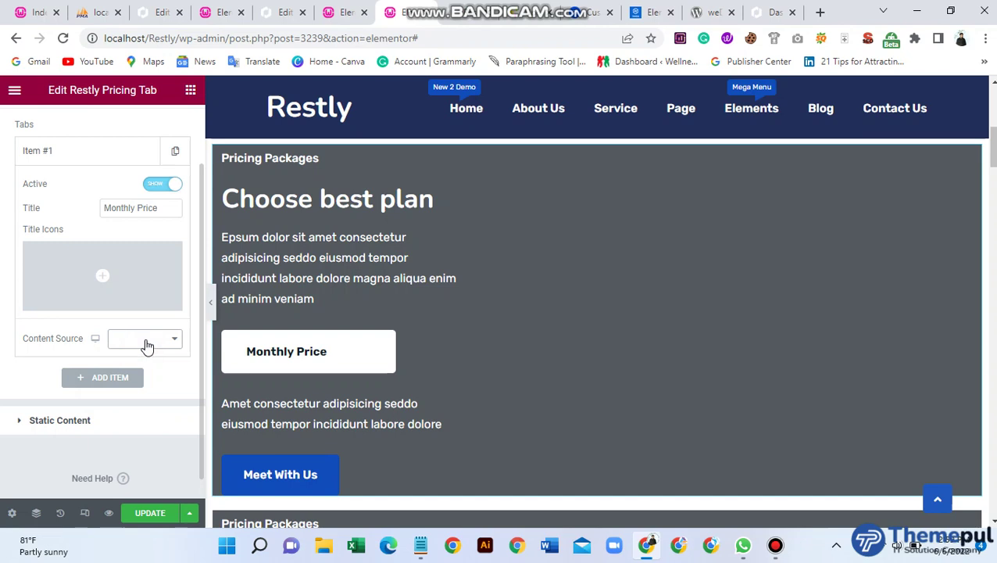
click(147, 346)
click(145, 366)
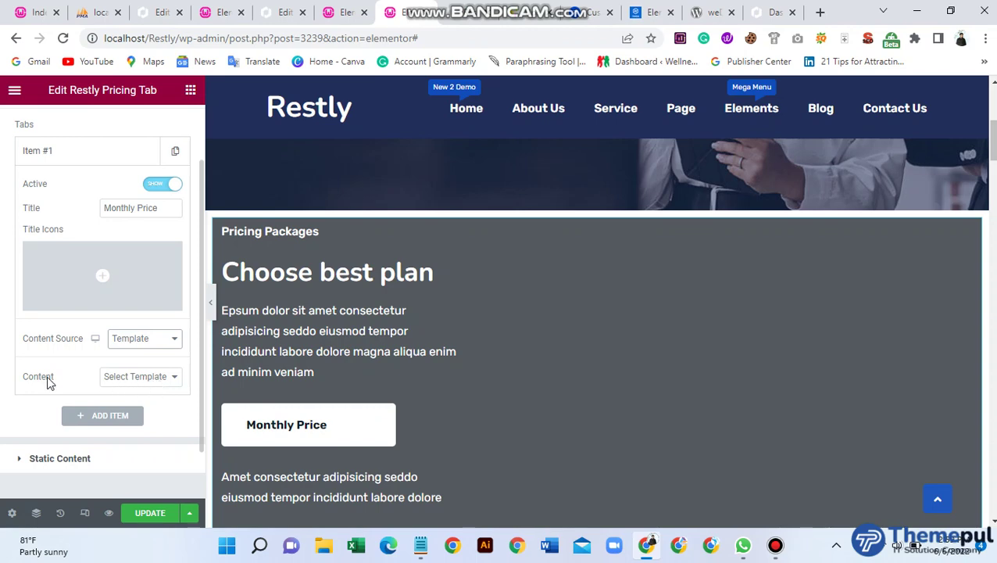
Choose 'Pricing Test monthly (section)' as the tab's content template
click(139, 378)
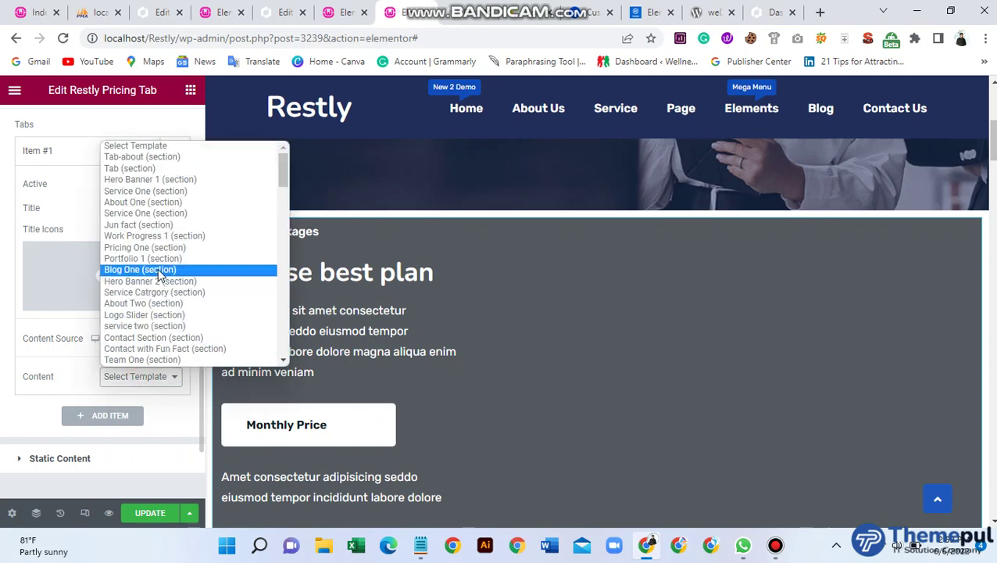
scroll(161, 274, down, 10)
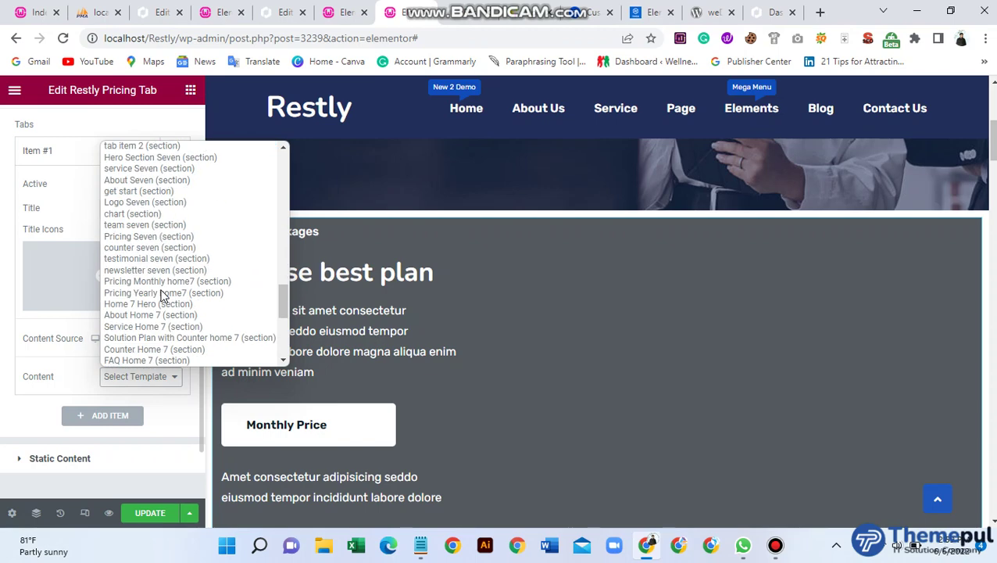
scroll(162, 295, down, 5)
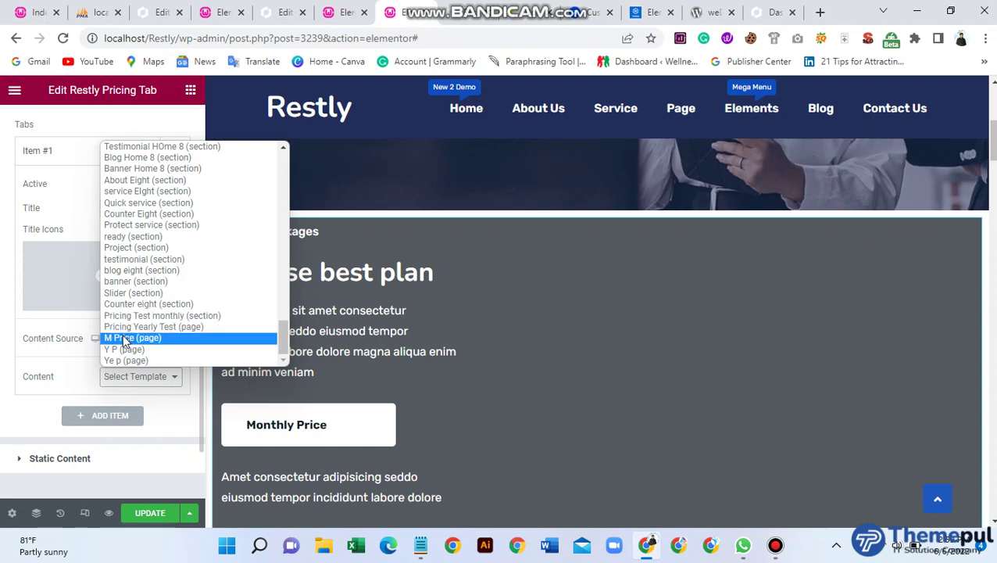
key(Up)
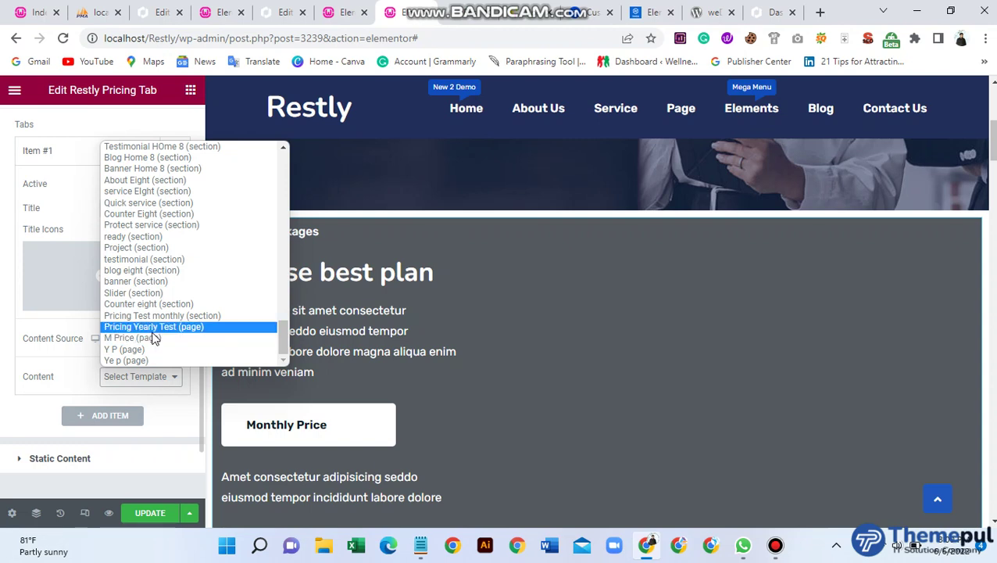
click(156, 316)
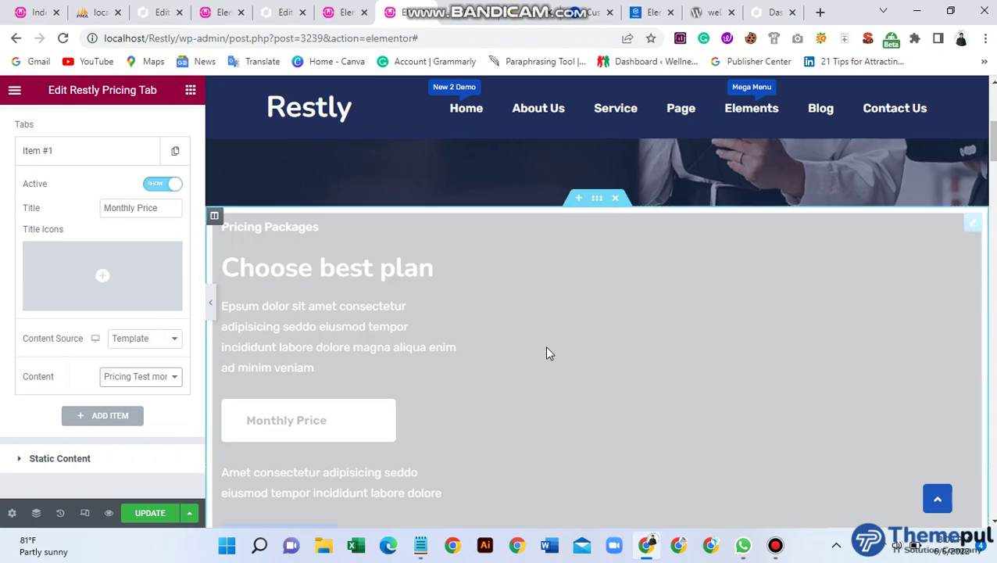
scroll(531, 356, down, 1)
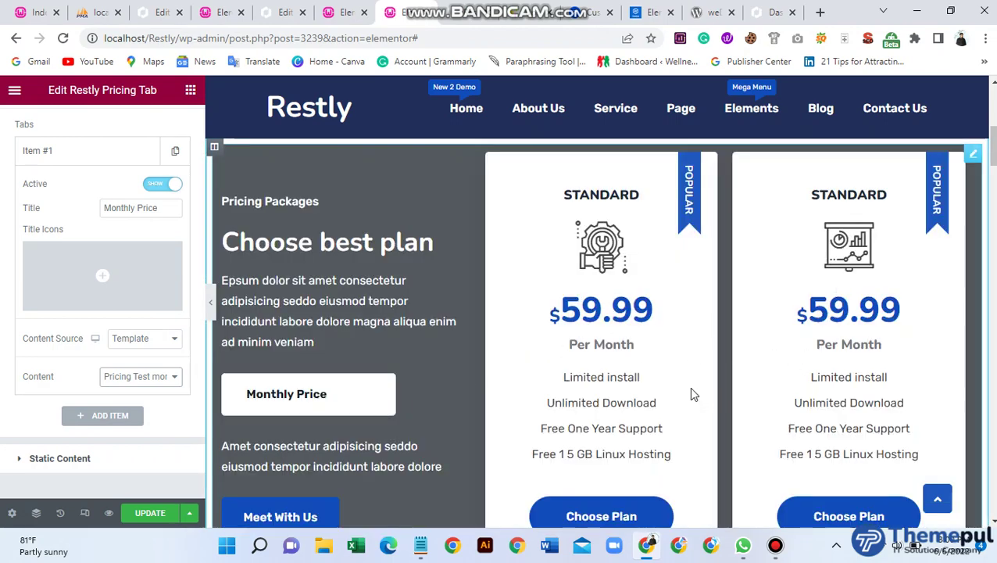
scroll(625, 383, down, 2)
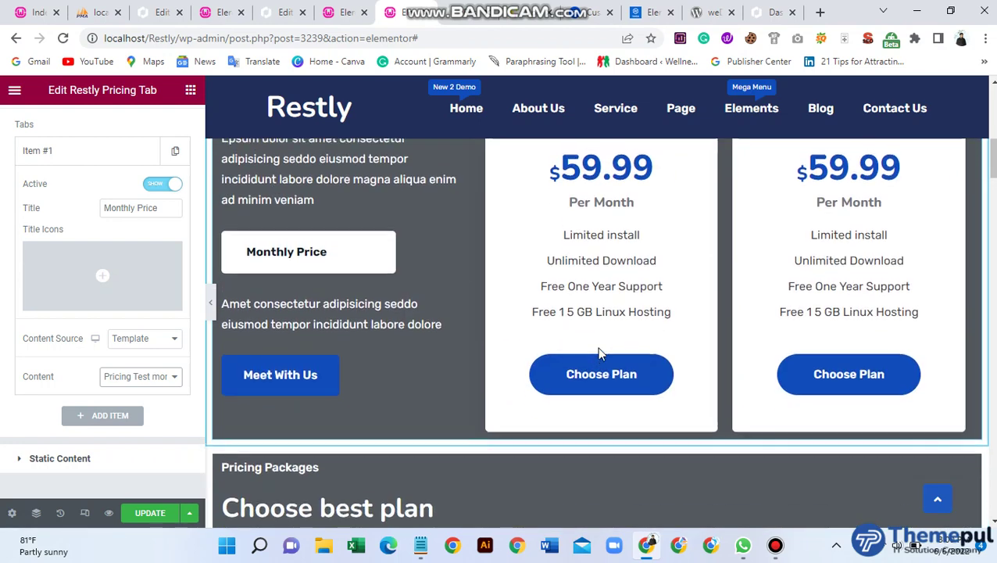
scroll(599, 352, up, 2)
scroll(537, 418, up, 1)
scroll(536, 418, down, 1)
scroll(18, 345, up, 1)
scroll(54, 201, down, 1)
scroll(55, 201, up, 1)
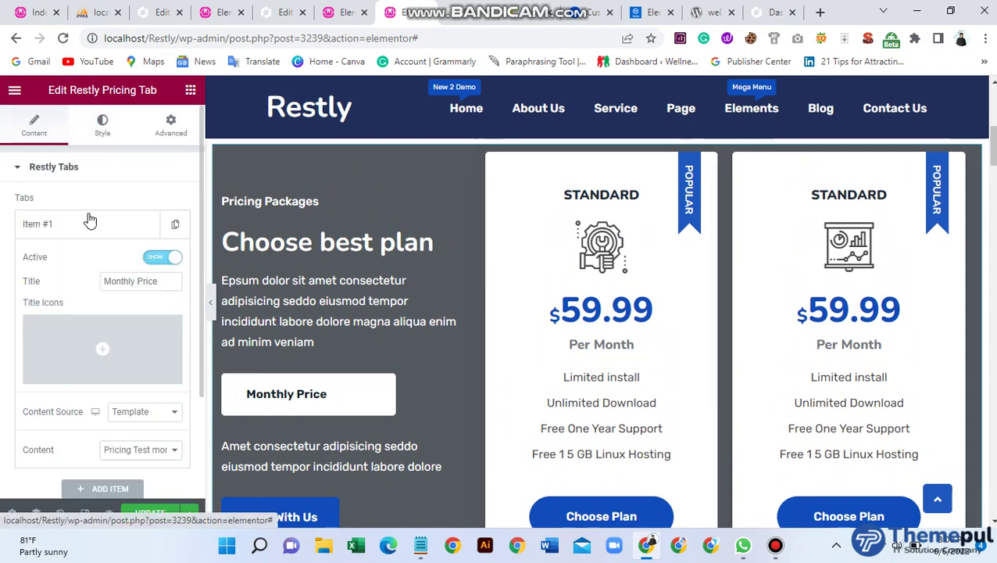
On the Style tab, set the Small Title colour to white after trying dark red
click(105, 124)
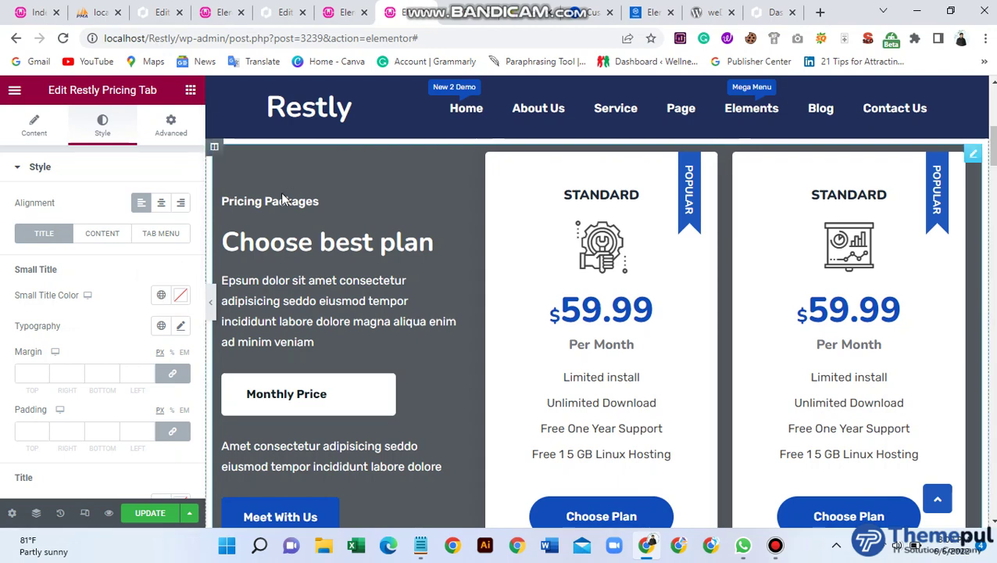
click(181, 297)
click(332, 273)
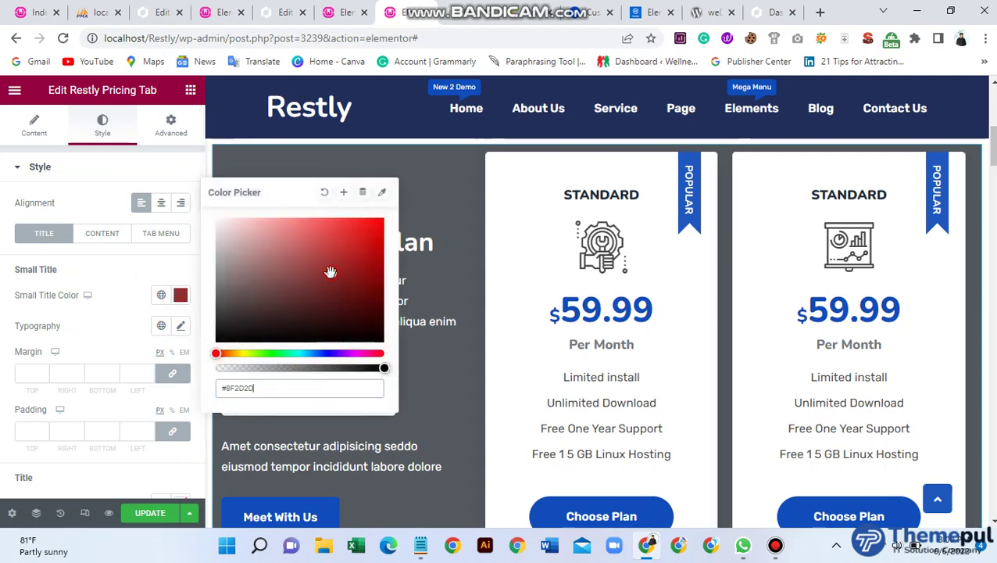
click(144, 274)
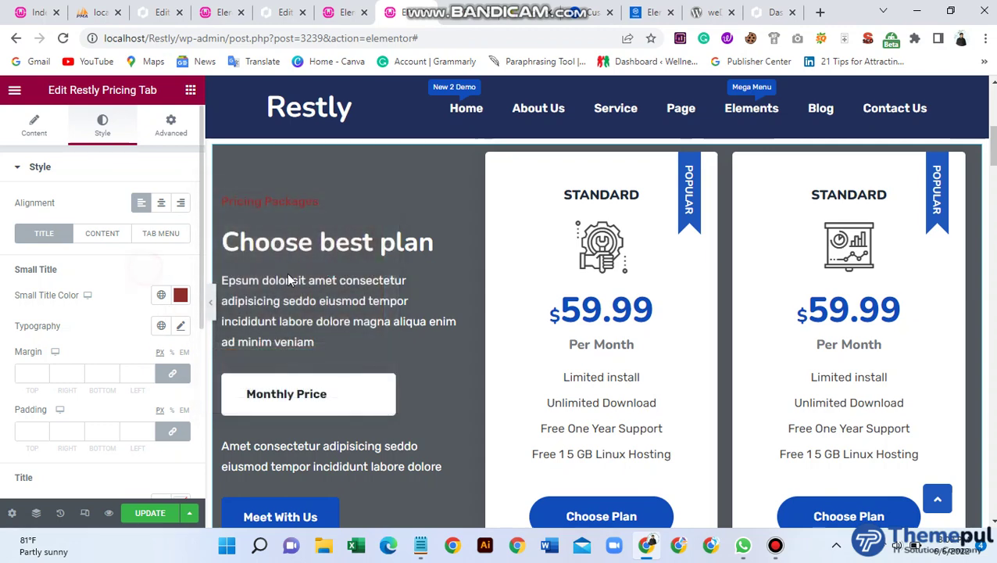
click(181, 296)
drag(260, 255, 178, 189)
click(137, 270)
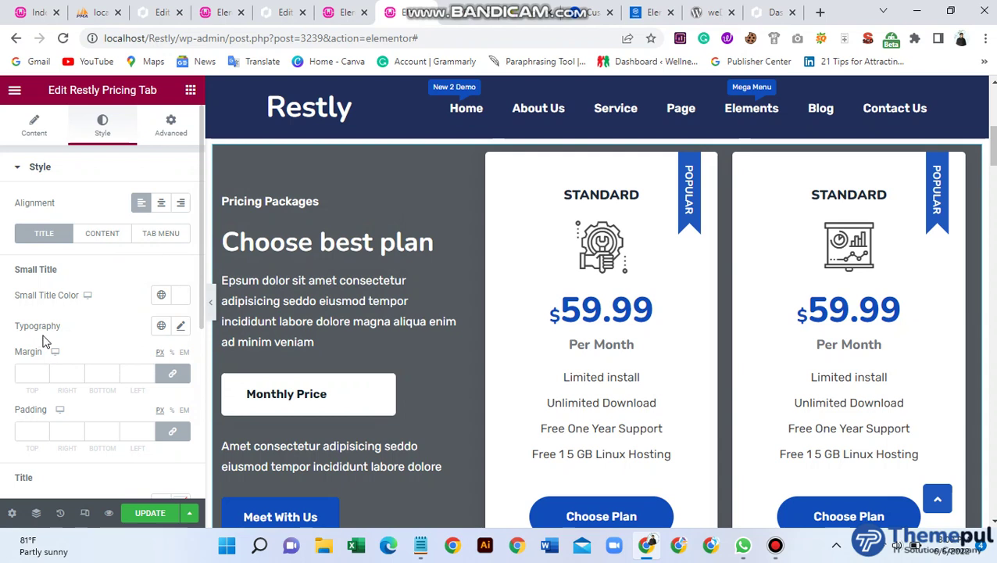
Scroll down to the Button CSS styling settings and expand them
scroll(166, 382, down, 1)
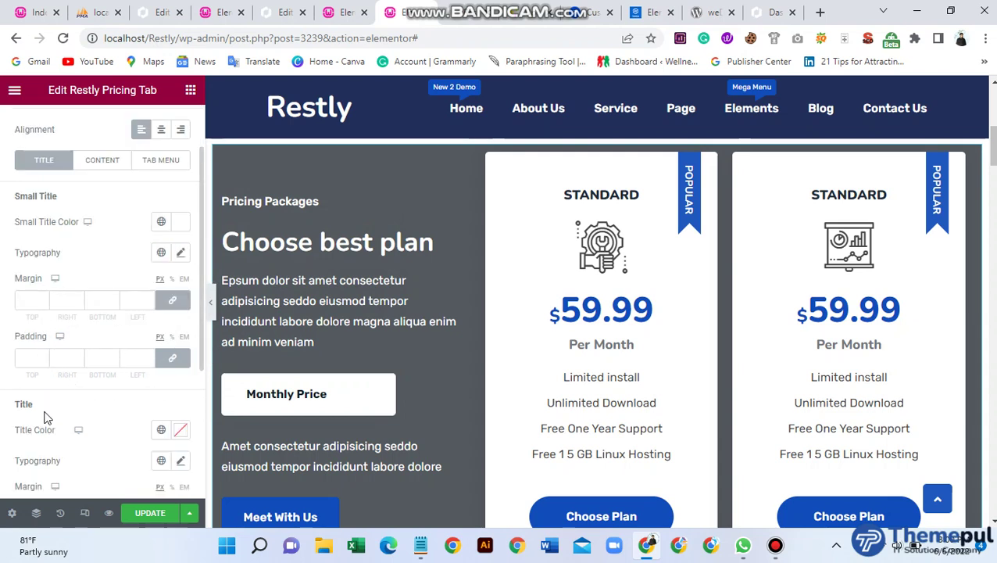
scroll(45, 414, down, 1)
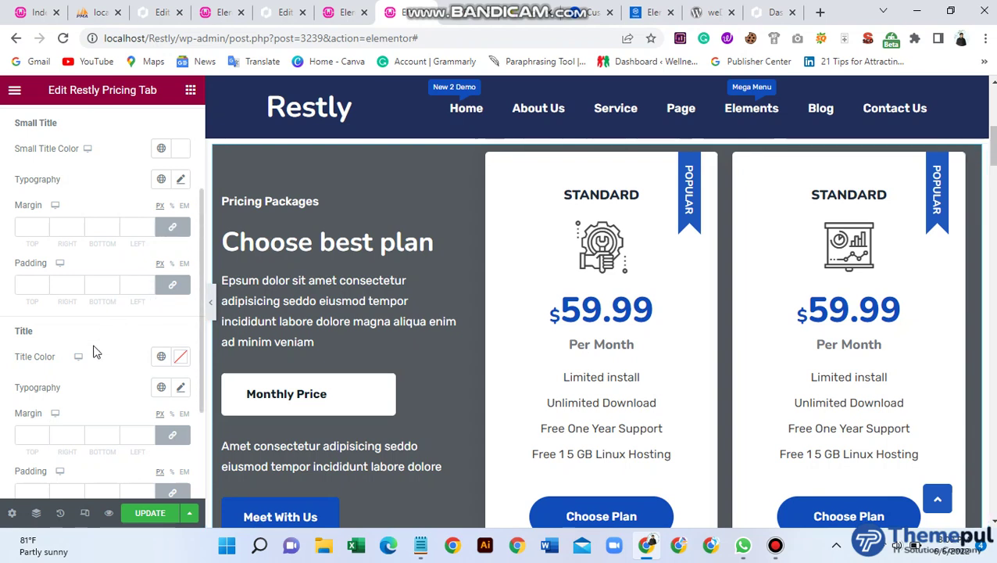
scroll(83, 414, down, 1)
scroll(43, 414, down, 1)
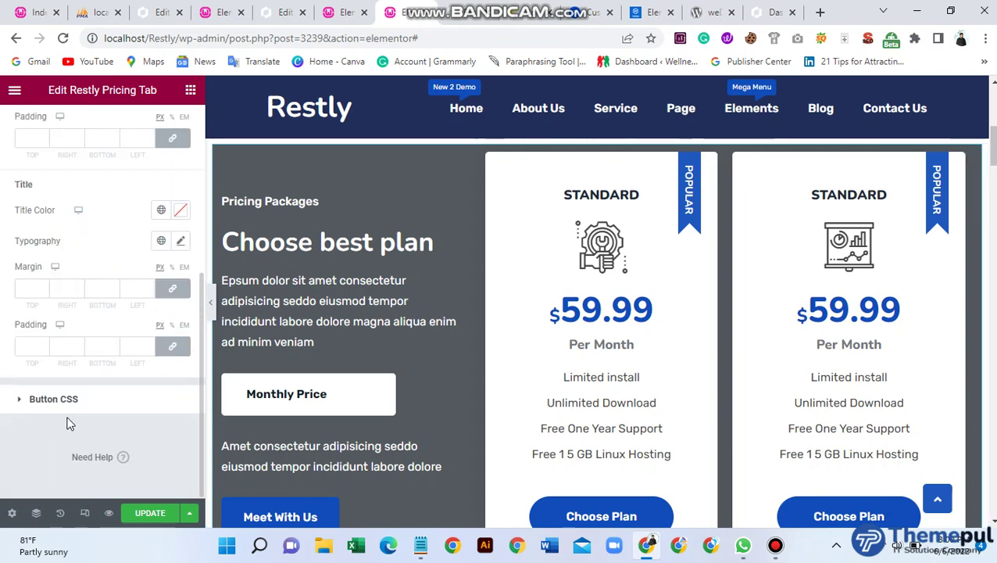
click(73, 402)
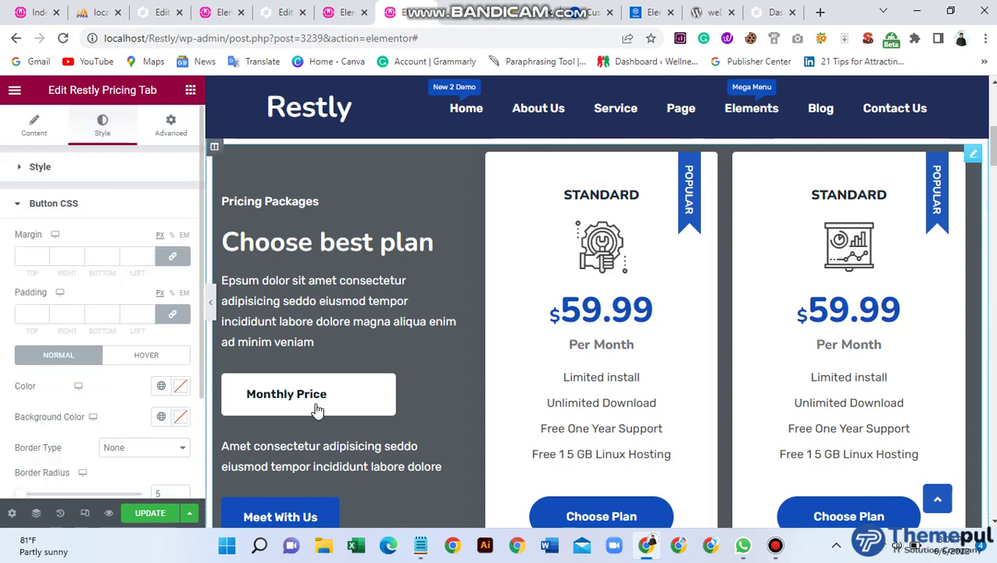
Set the Meet With Us button text colour to #FEFEFE
scroll(156, 426, down, 1)
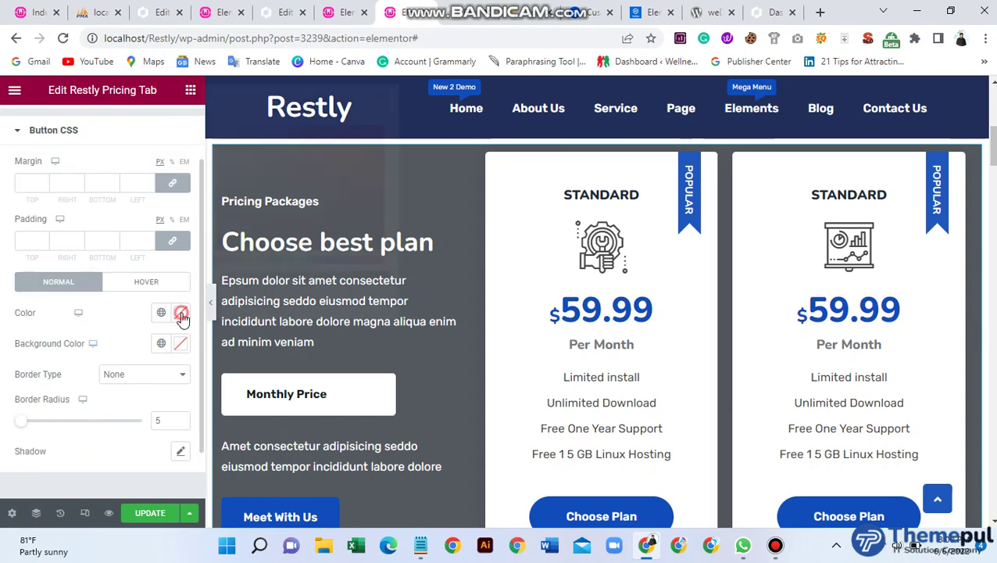
click(181, 314)
click(350, 159)
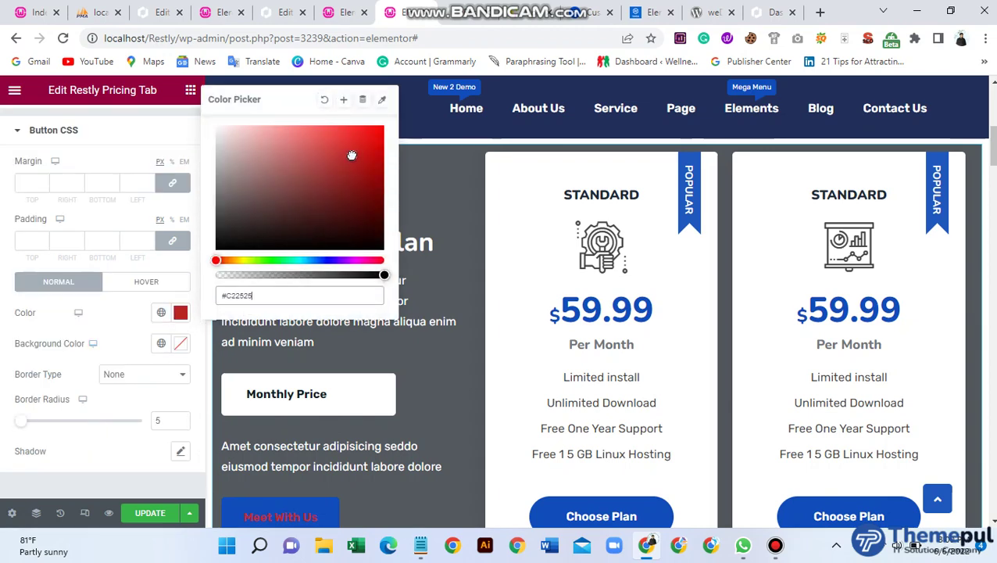
scroll(310, 383, down, 2)
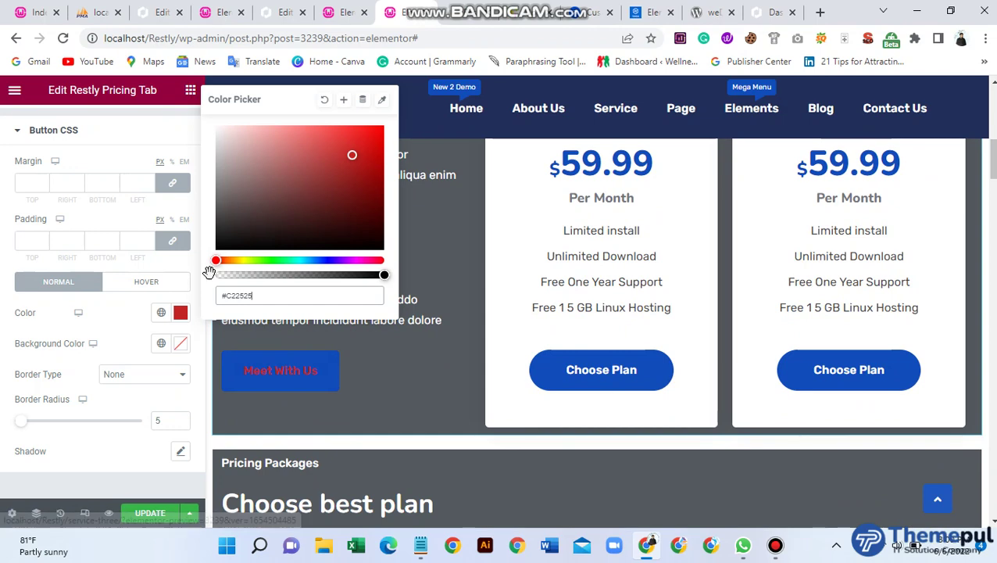
click(181, 314)
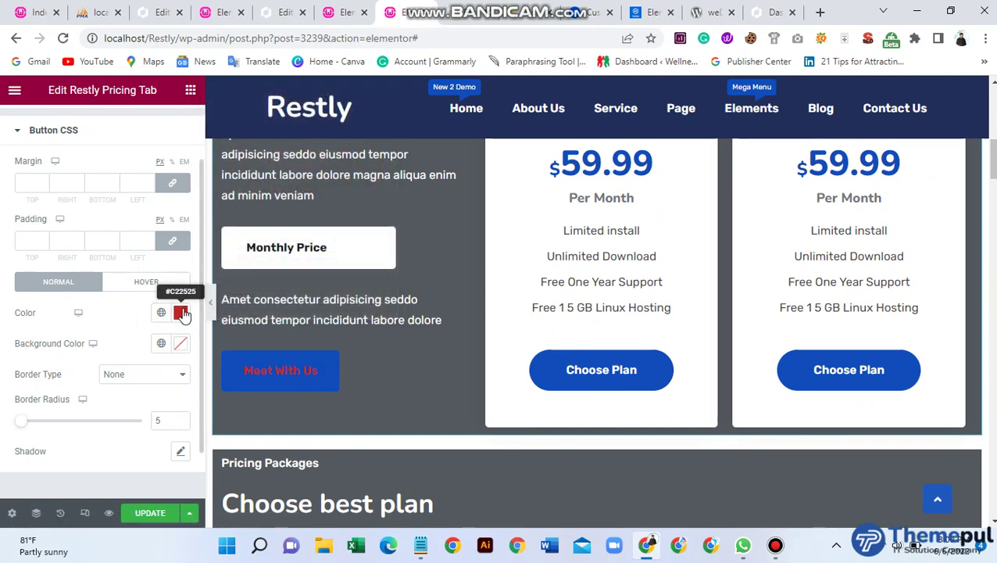
click(181, 314)
text(#FEFEFE)
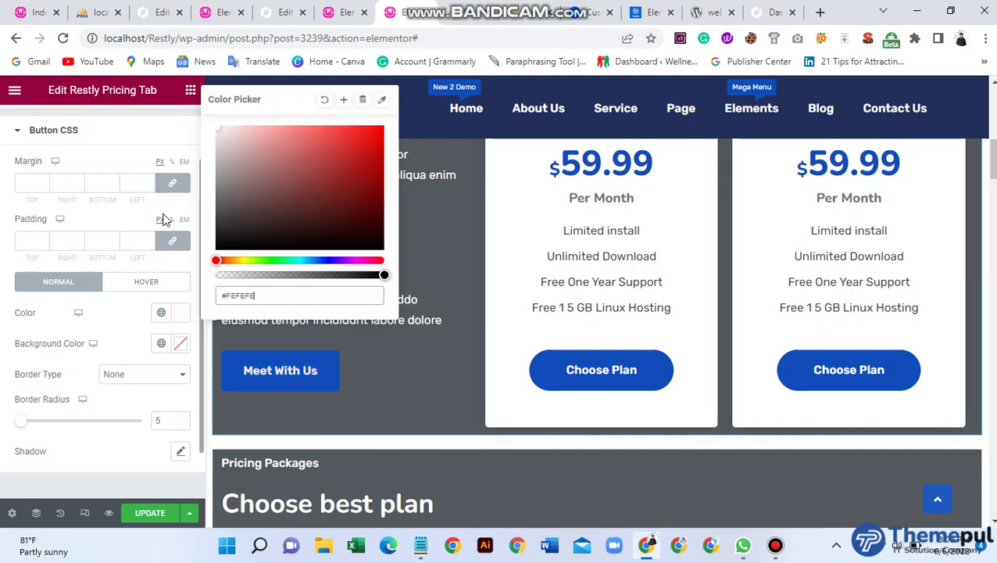
scroll(141, 426, down, 1)
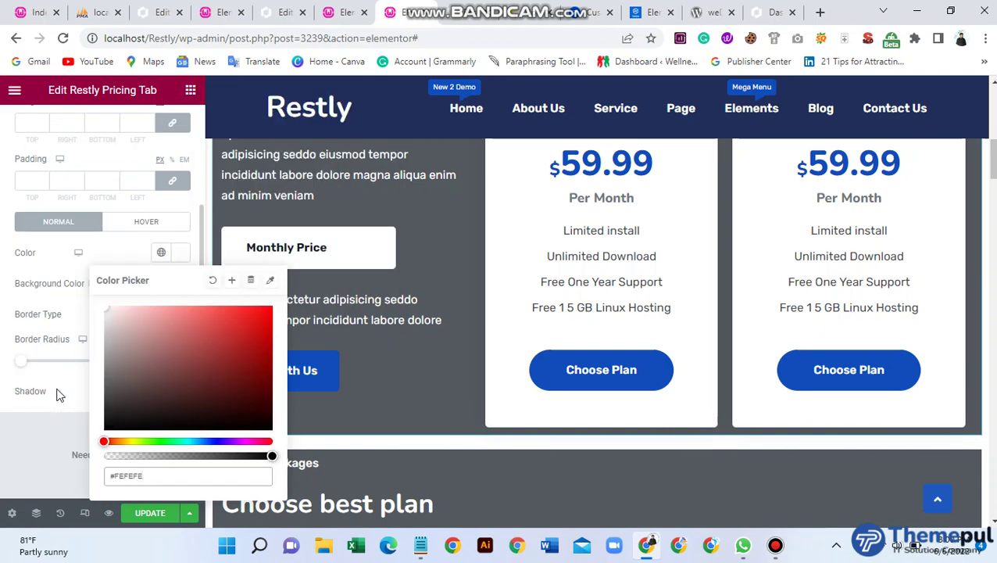
click(56, 395)
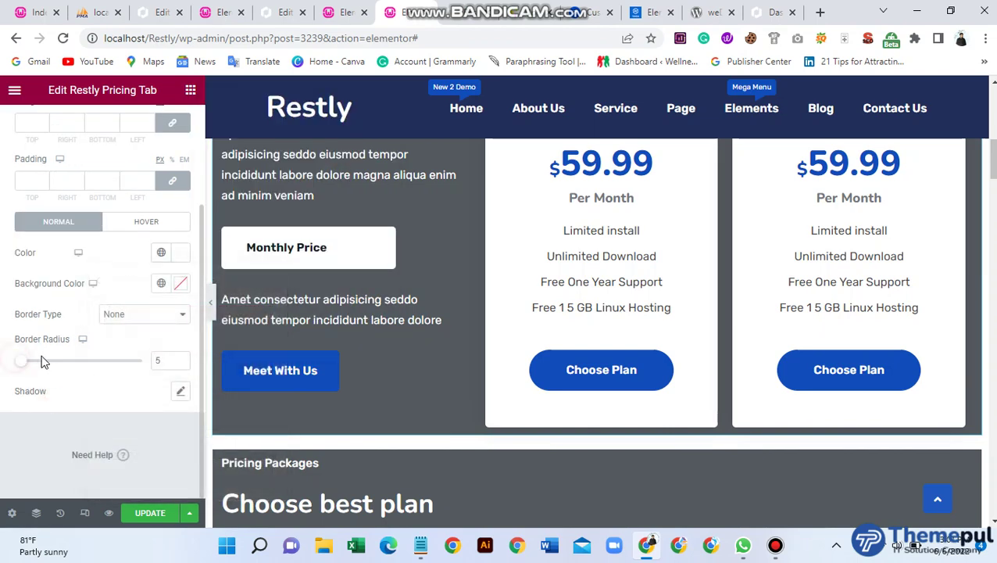
Give the button a 0 border radius and a shadow with horizontal offset 22
drag(25, 365, 4, 357)
click(181, 391)
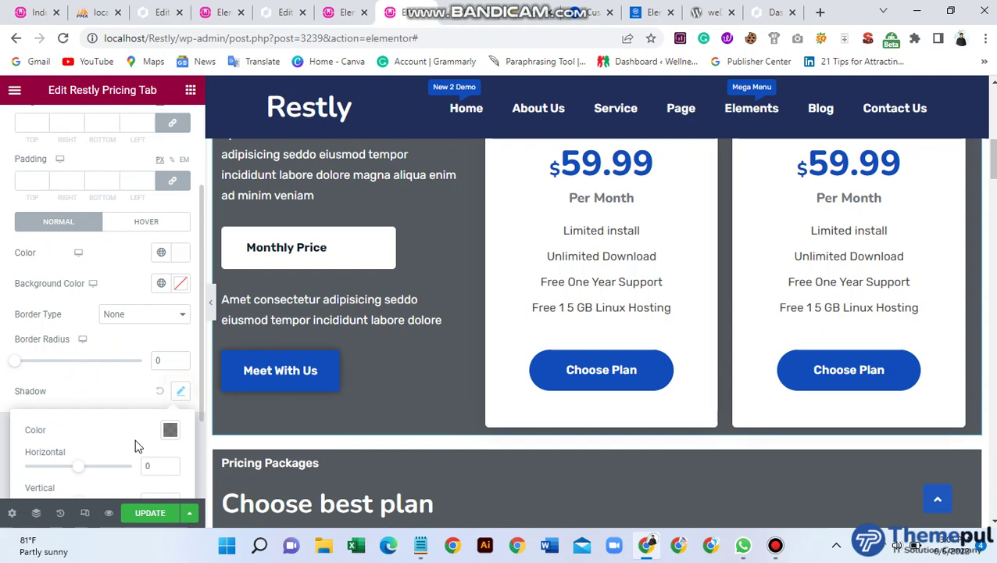
mouse_move(77, 478)
mouse_down()
mouse_move(47, 474)
mouse_move(93, 471)
mouse_move(81, 468)
mouse_up()
scroll(131, 337, up, 2)
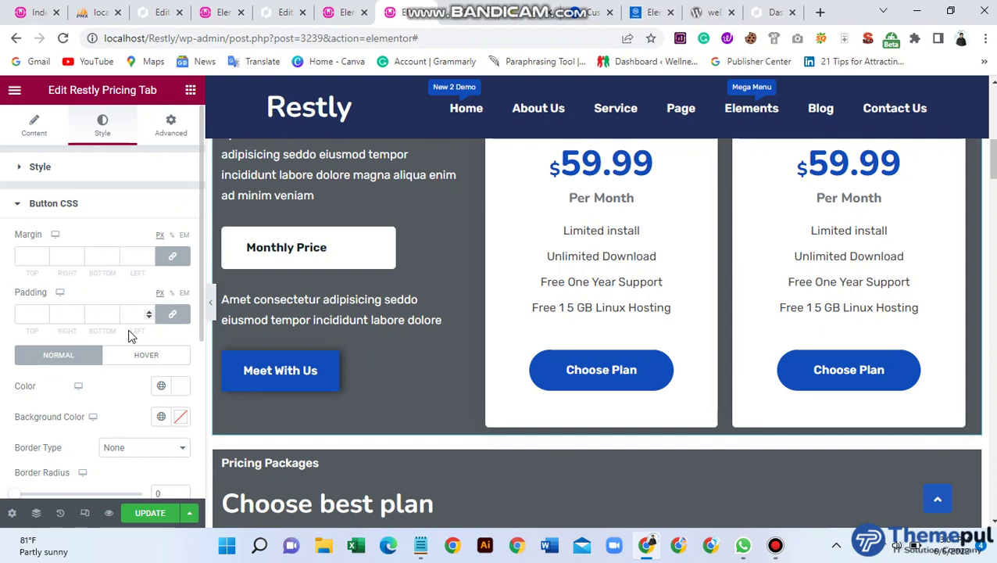
click(179, 135)
scroll(99, 330, down, 1)
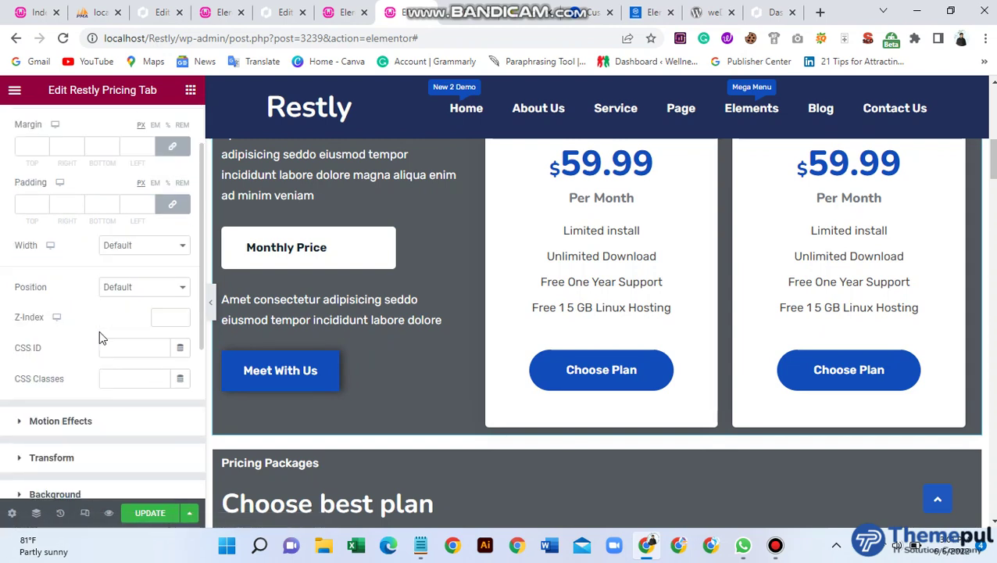
scroll(106, 421, down, 1)
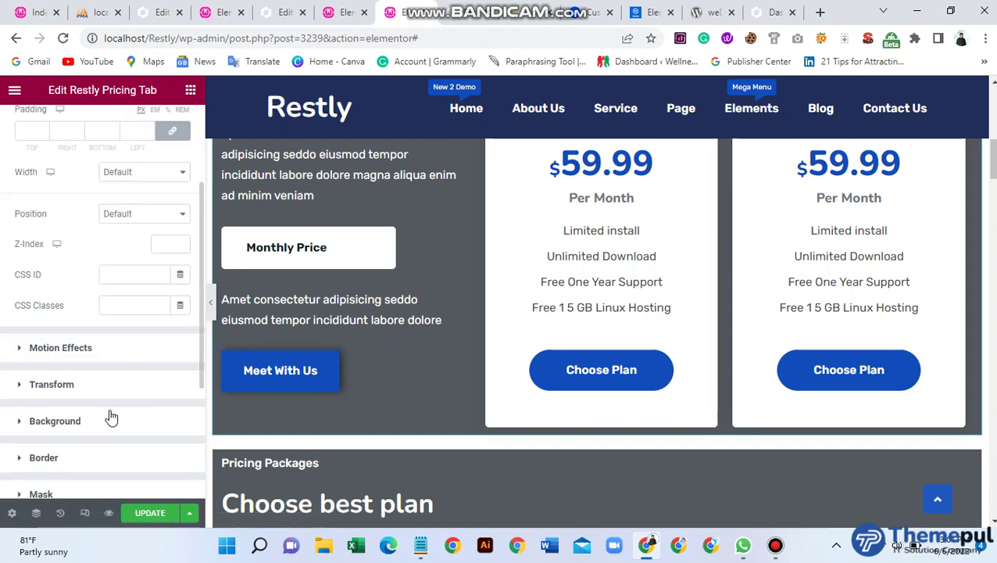
scroll(150, 305, up, 3)
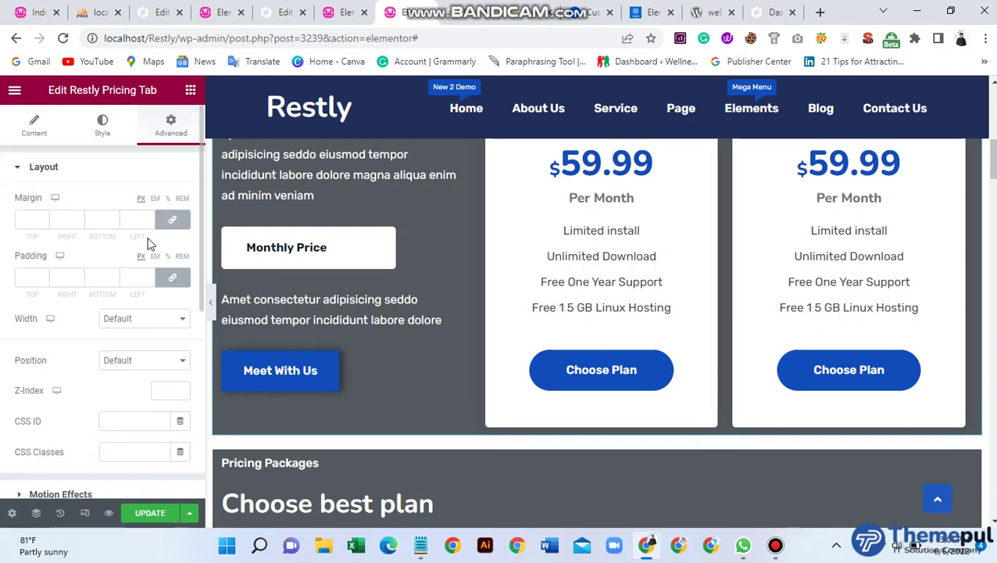
click(34, 125)
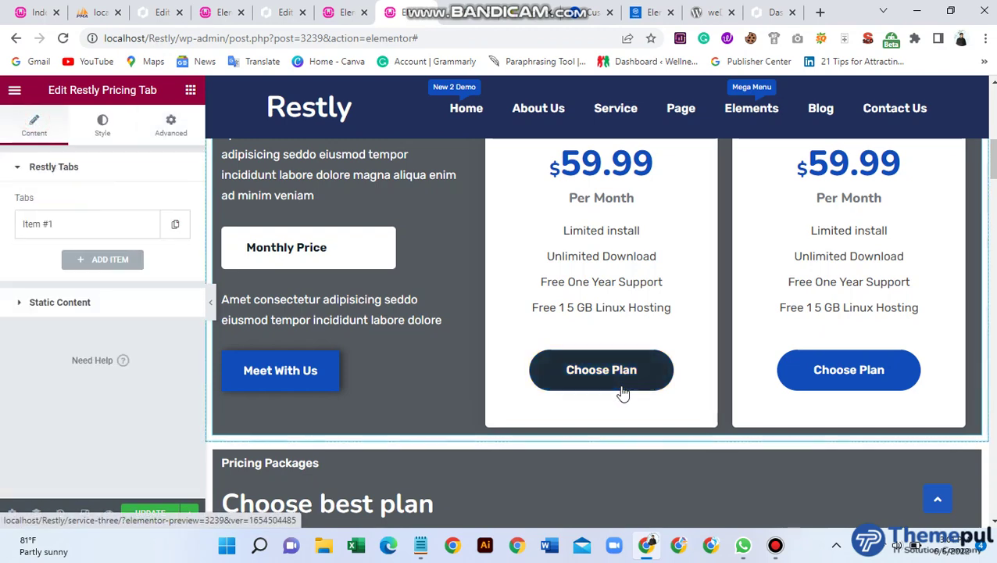
scroll(438, 375, up, 1)
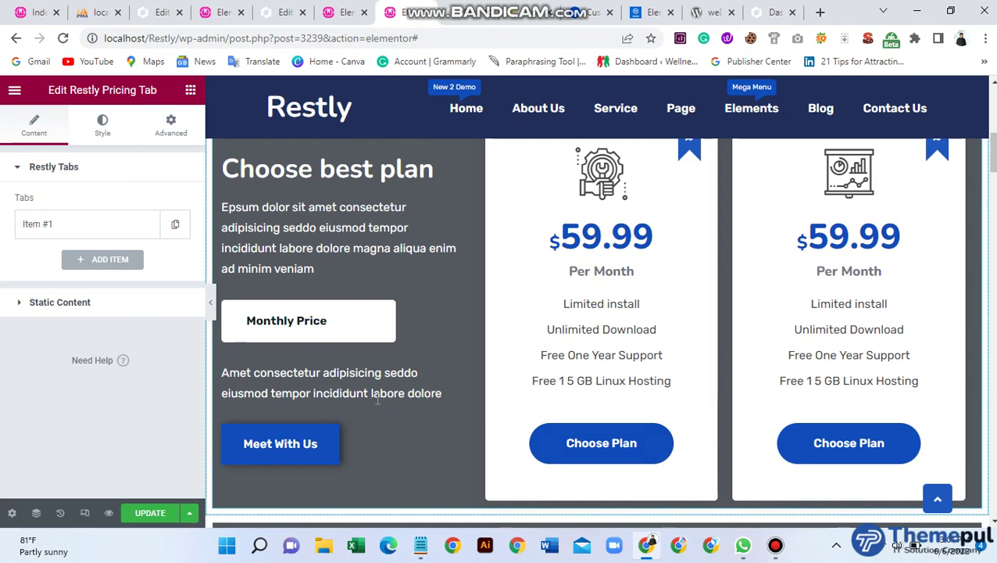
scroll(580, 383, up, 1)
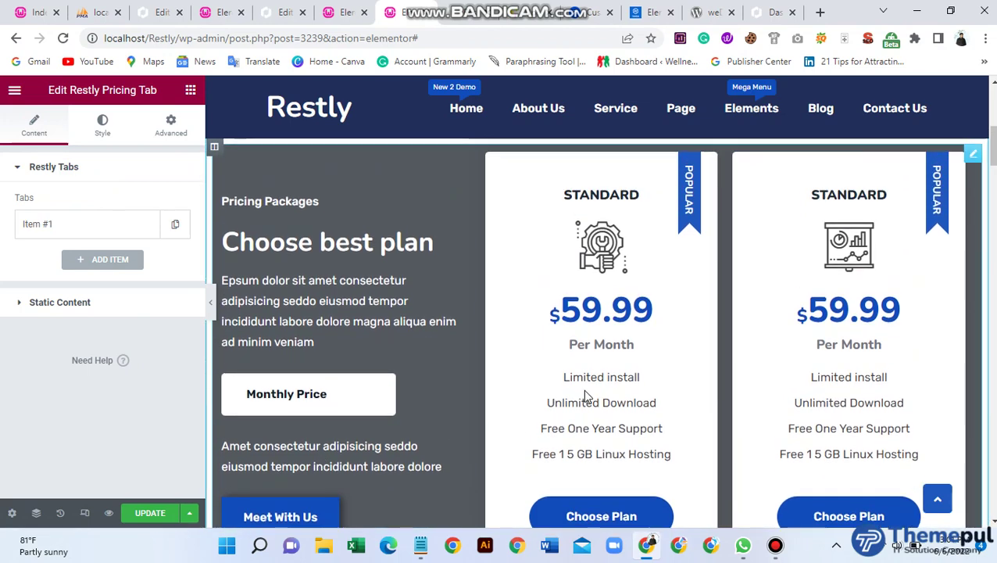
scroll(583, 388, down, 1)
scroll(583, 389, up, 1)
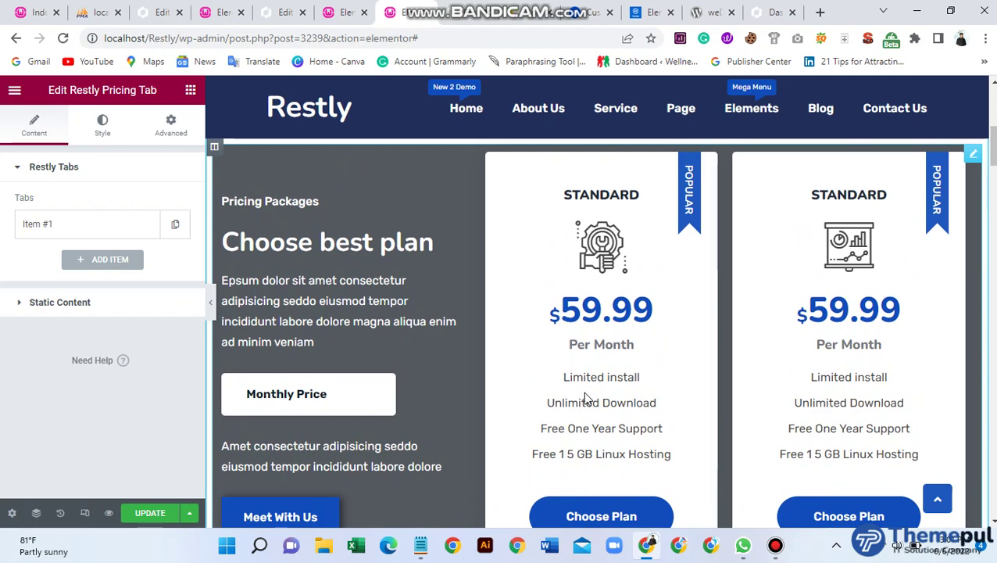
scroll(583, 388, down, 2)
scroll(585, 393, up, 1)
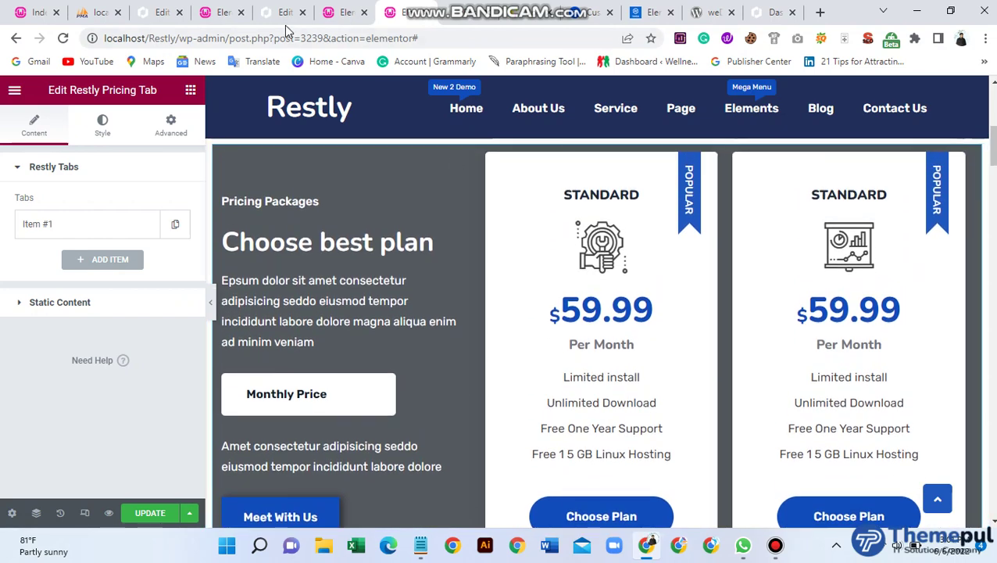
In the Edit Template tab, add a new template titled 'Monthly 1' and publish it
click(285, 12)
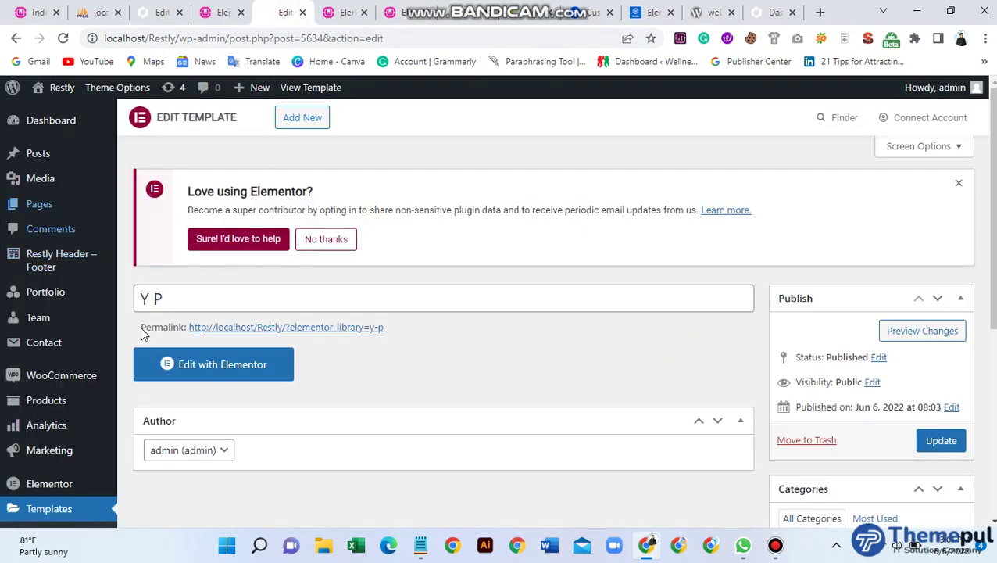
mouse_move(49, 483)
scroll(202, 350, down, 1)
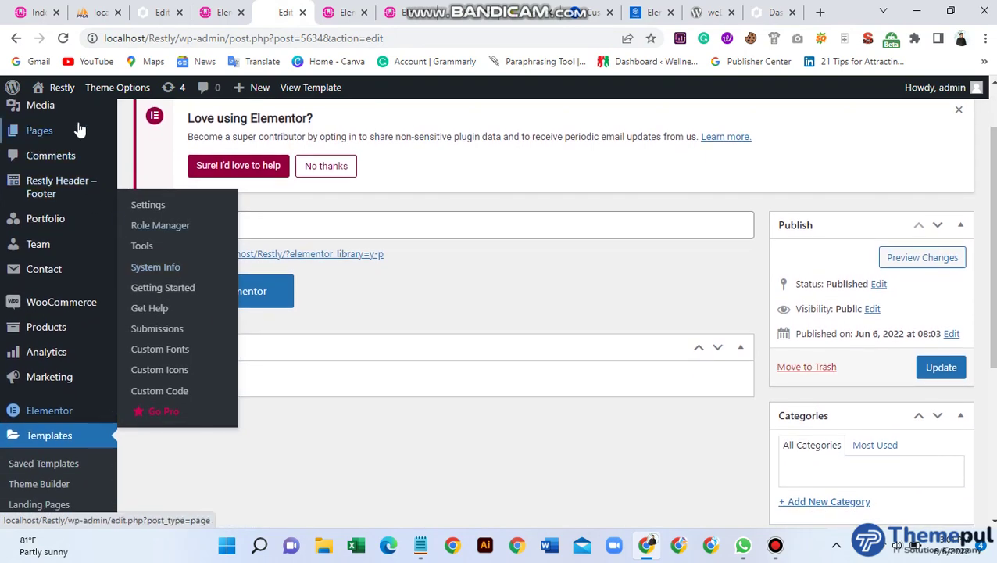
scroll(90, 336, up, 1)
scroll(63, 445, down, 1)
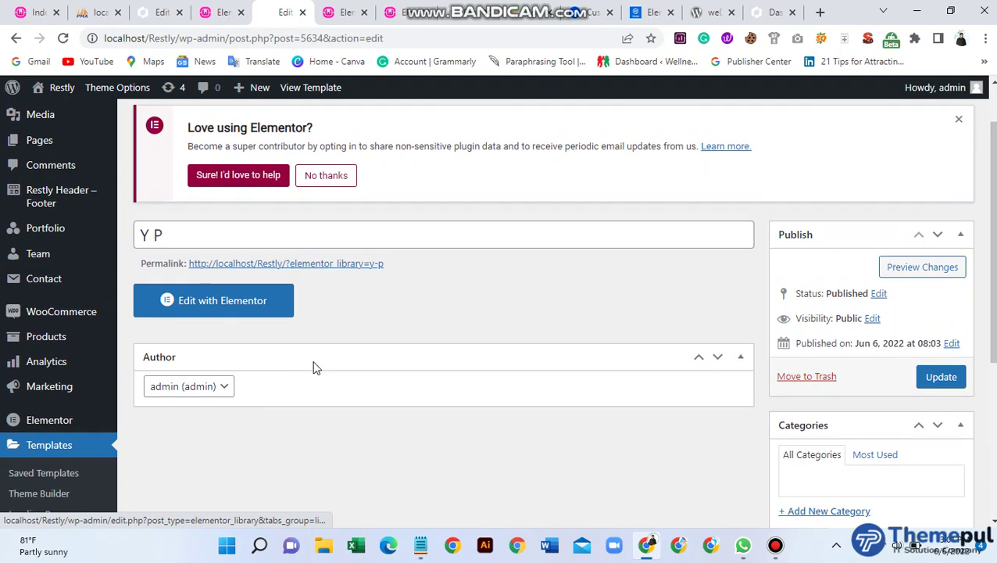
scroll(312, 367, up, 1)
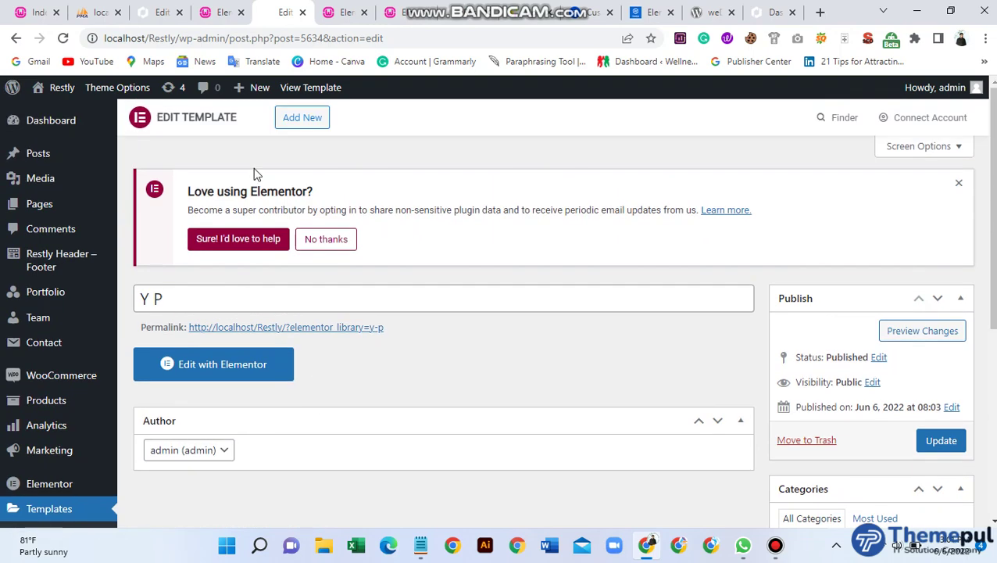
click(304, 124)
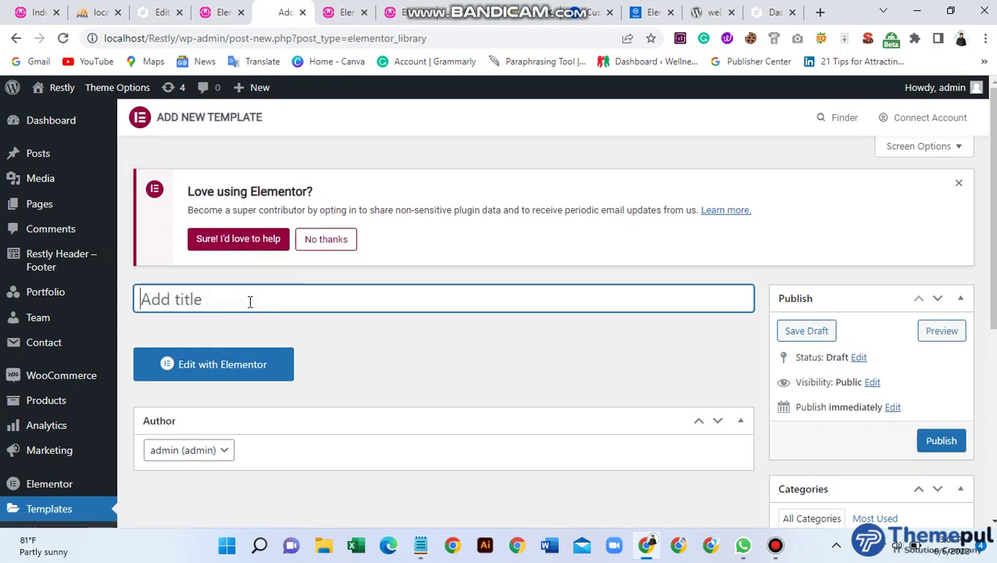
text(Monthly 1)
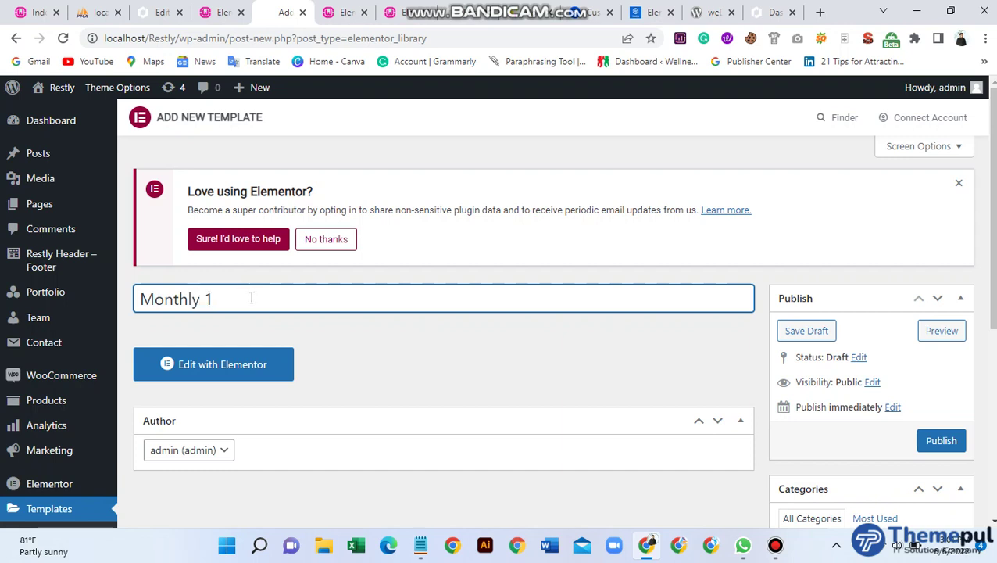
click(947, 440)
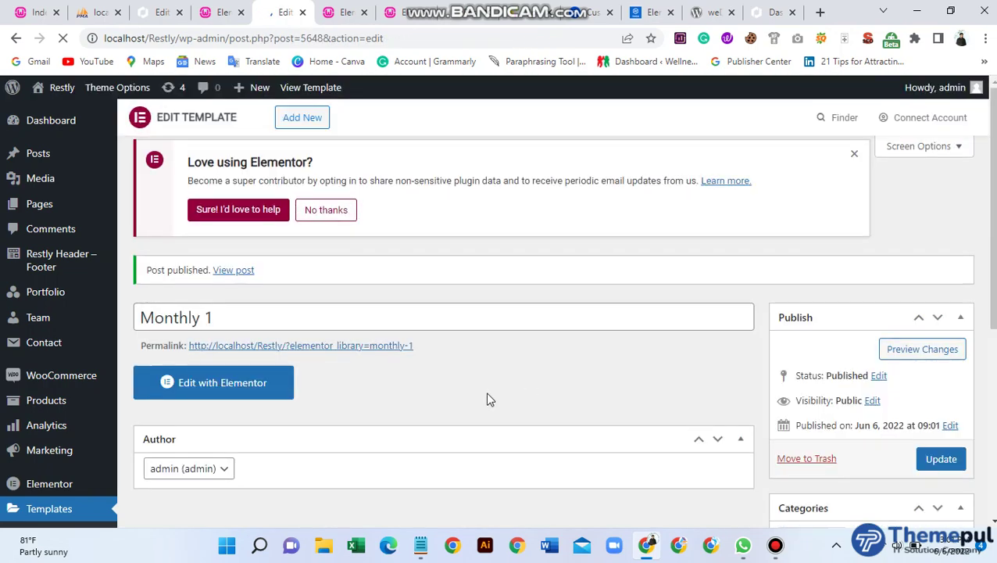
scroll(246, 332, down, 1)
Open the Monthly 1 template with Elementor and search the widgets for 'pric'
click(246, 332)
scroll(601, 456, down, 2)
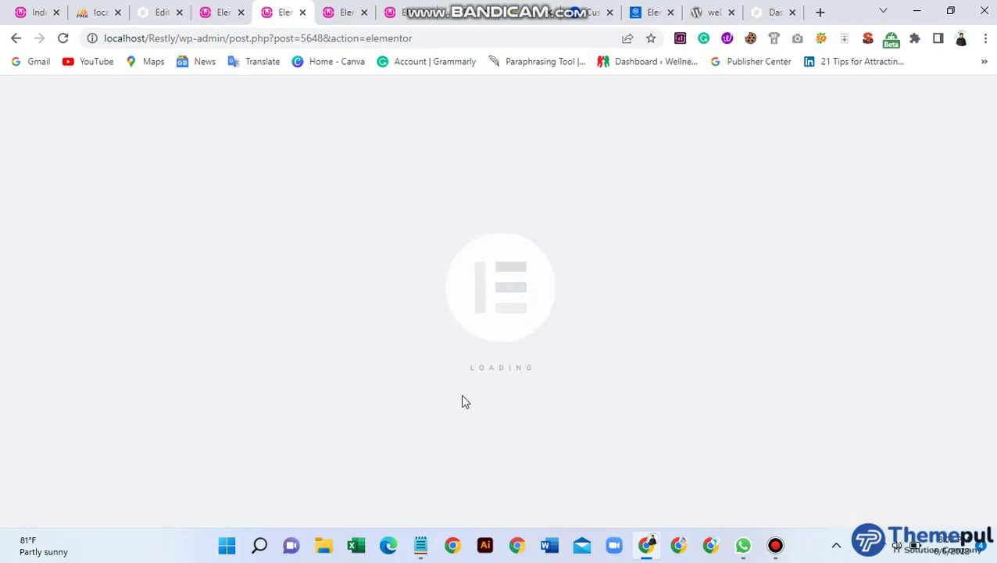
scroll(379, 370, down, 5)
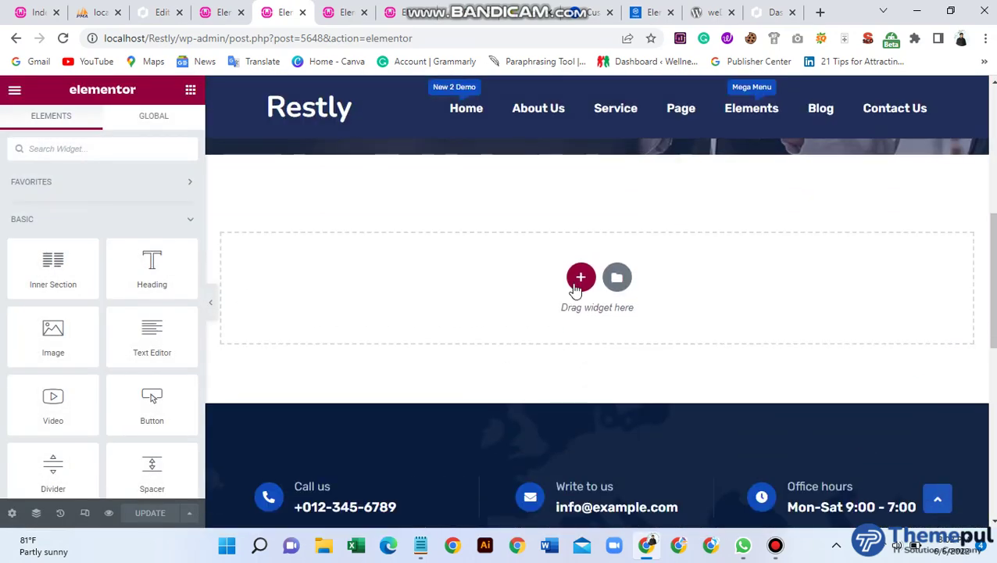
click(148, 148)
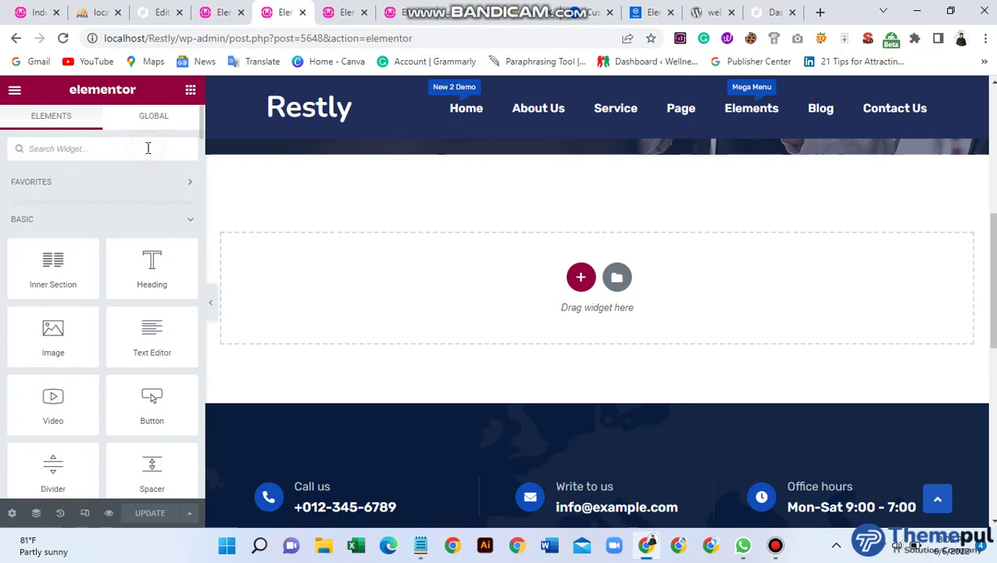
text(pric)
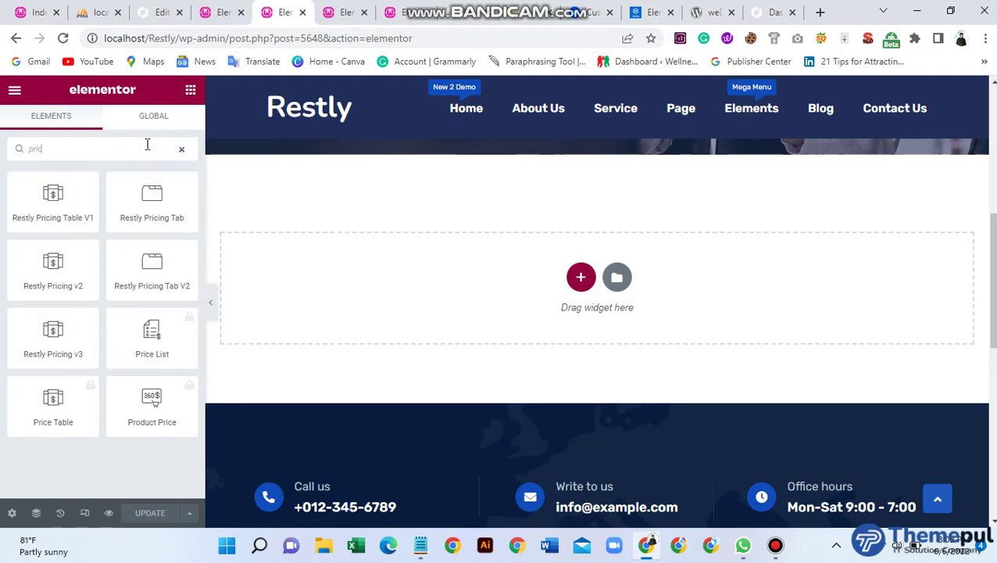
drag(88, 194, 43, 198)
Add a two-column section and place Restly Pricing Table V1 in its left column
click(581, 276)
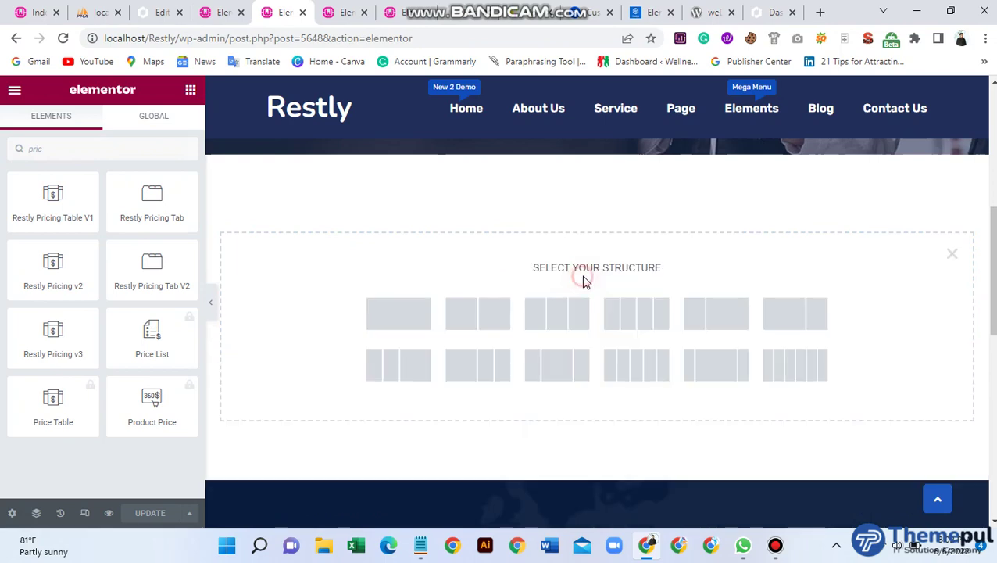
click(475, 315)
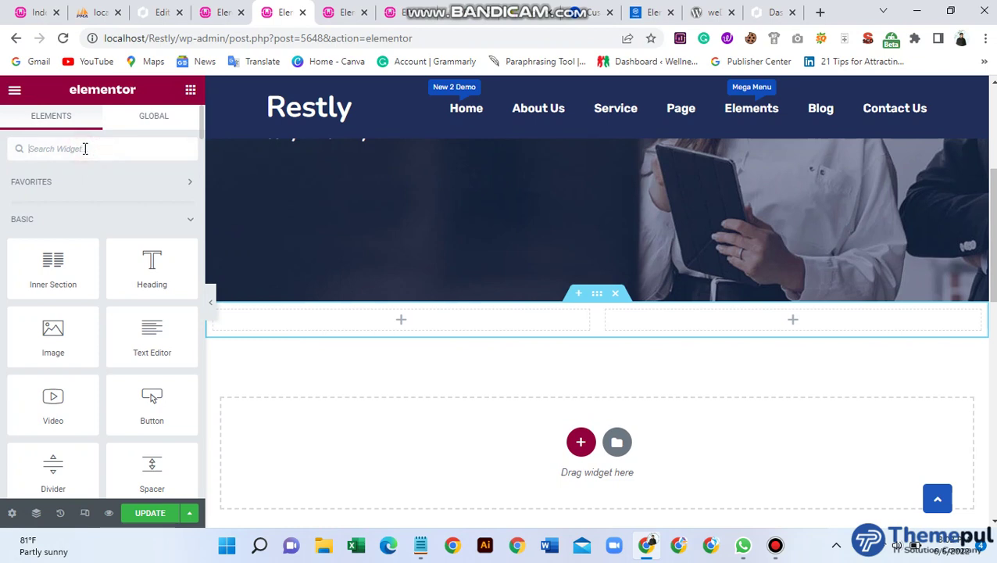
text(pri)
drag(54, 197, 449, 324)
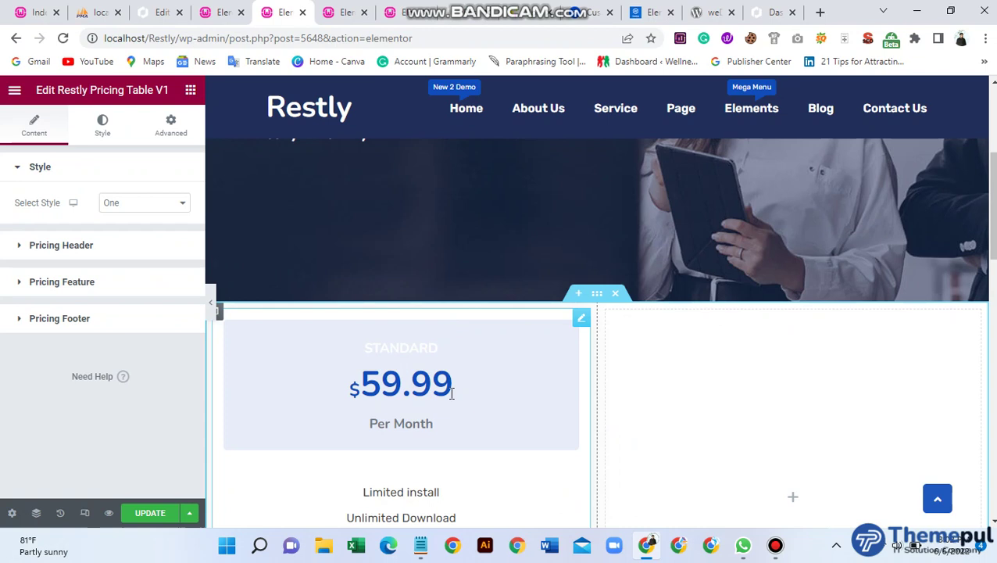
scroll(449, 367, down, 1)
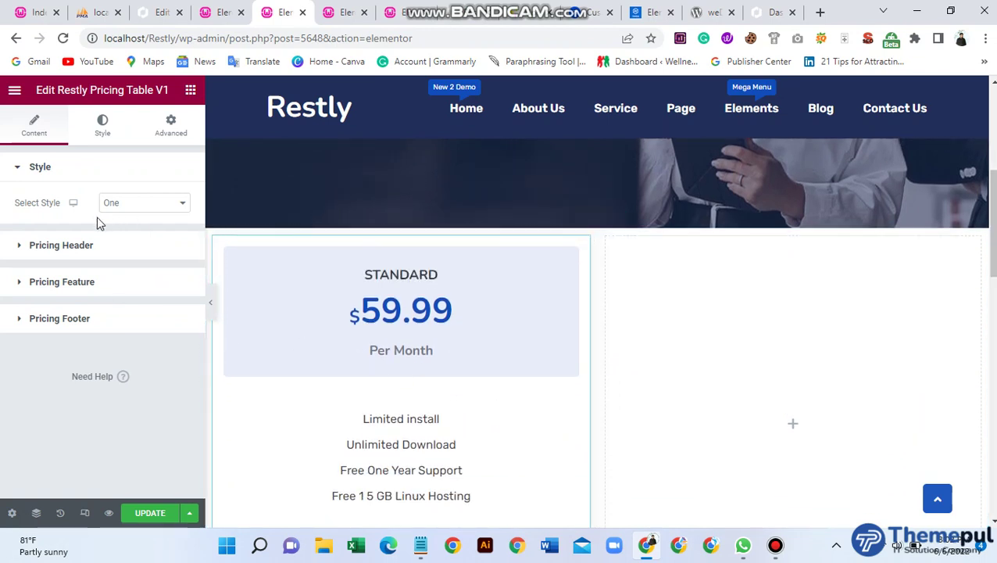
Copy the left pricing table and paste it into the empty right column
scroll(441, 404, down, 1)
scroll(446, 401, up, 1)
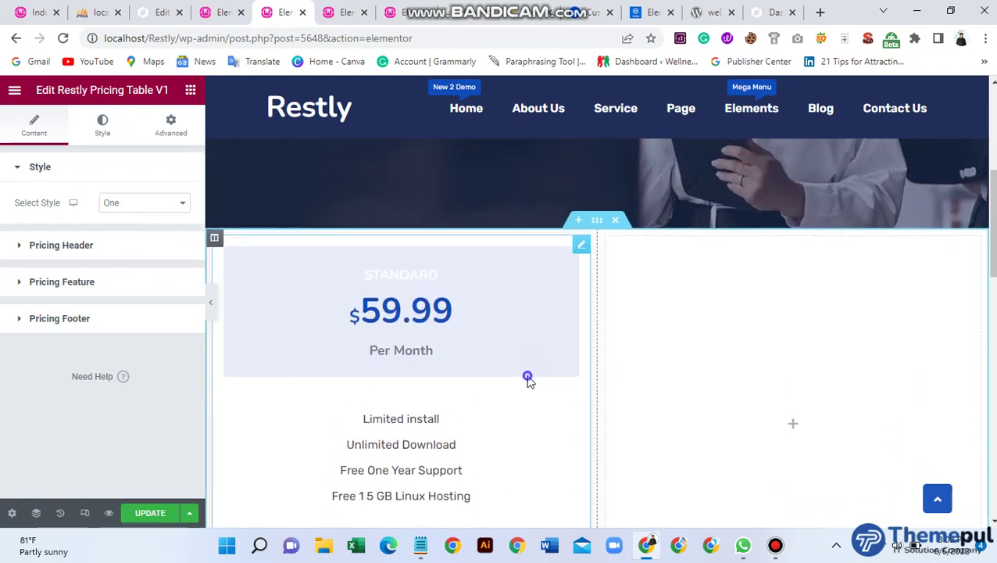
right_click(529, 384)
click(561, 366)
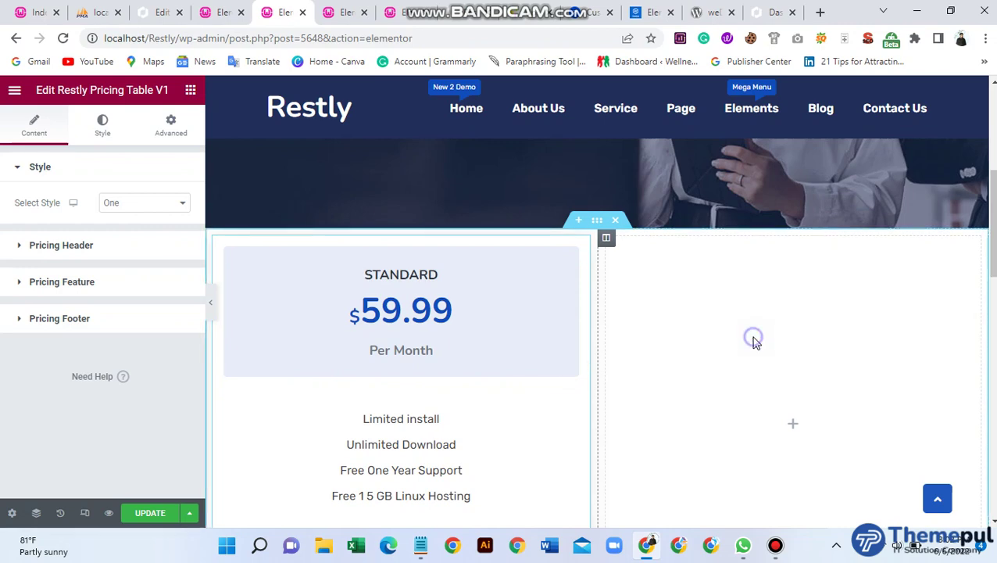
right_click(755, 343)
click(780, 414)
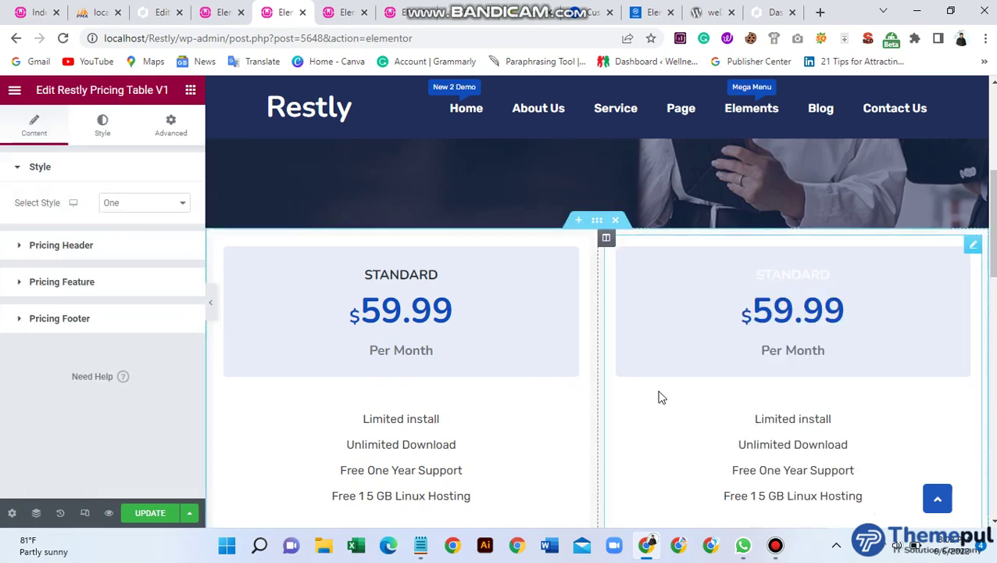
scroll(389, 356, down, 2)
scroll(389, 356, up, 1)
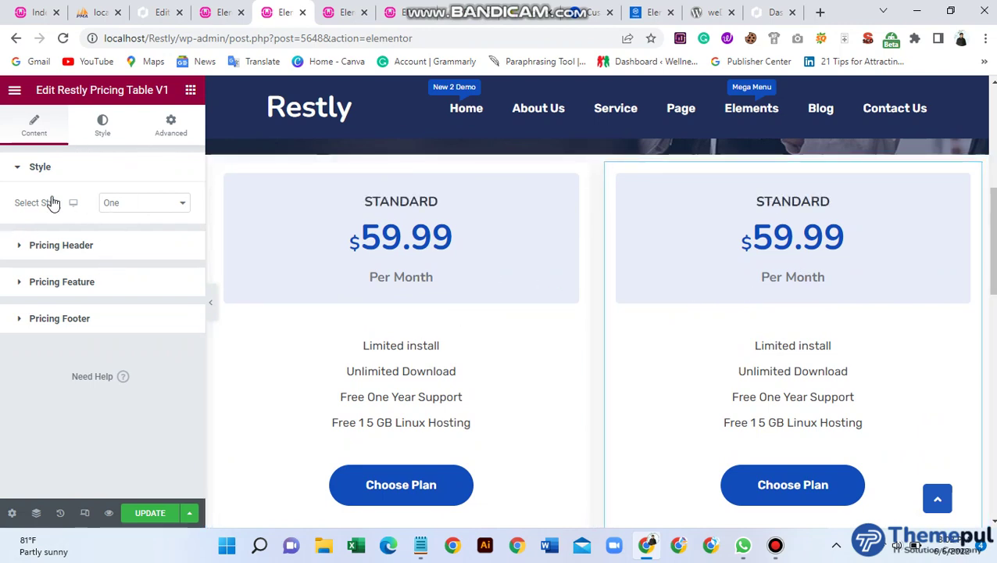
Review the left card's settings: style One, title Standard, price and billing period
click(385, 316)
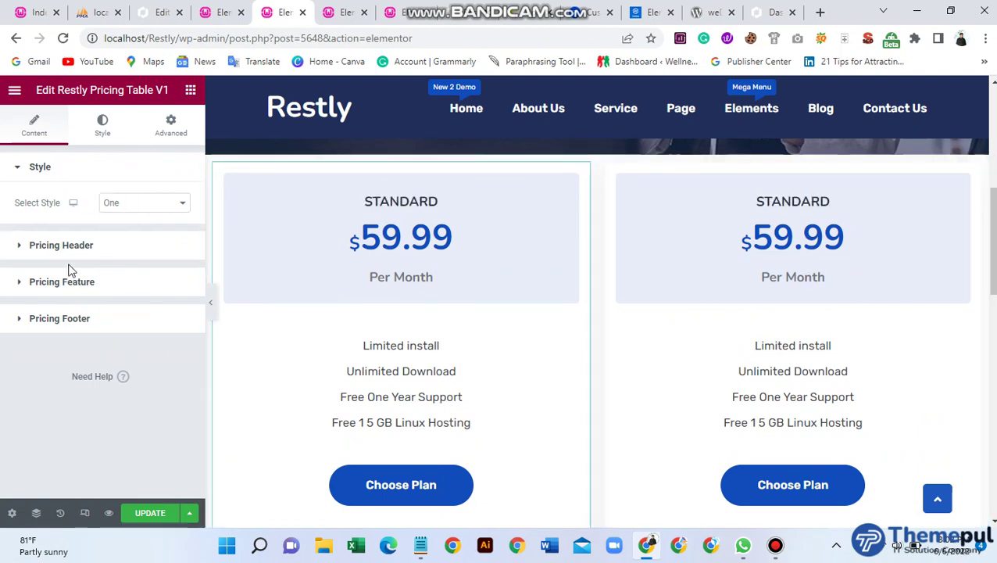
click(113, 204)
click(108, 219)
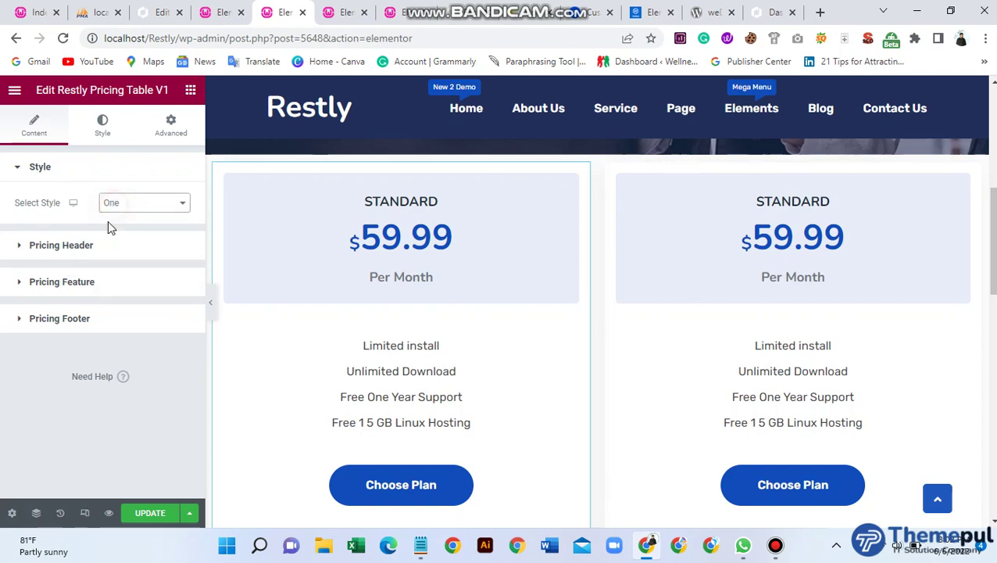
click(90, 250)
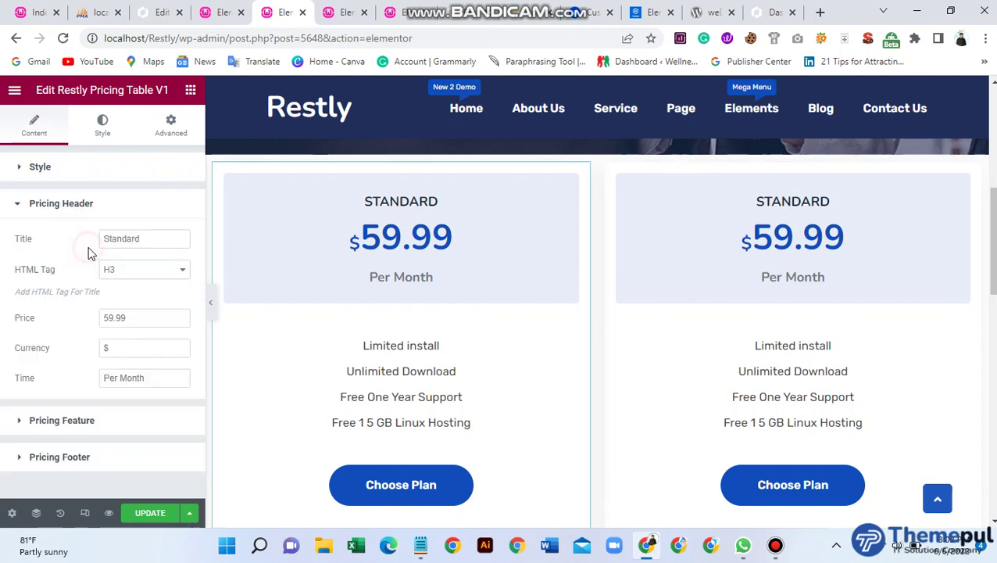
click(153, 236)
double_click(152, 238)
click(166, 240)
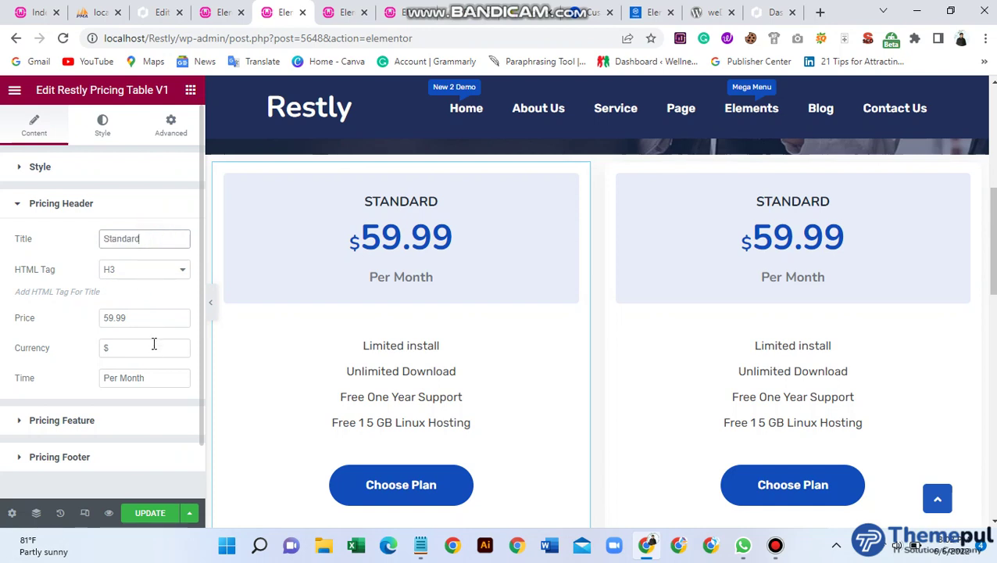
click(138, 318)
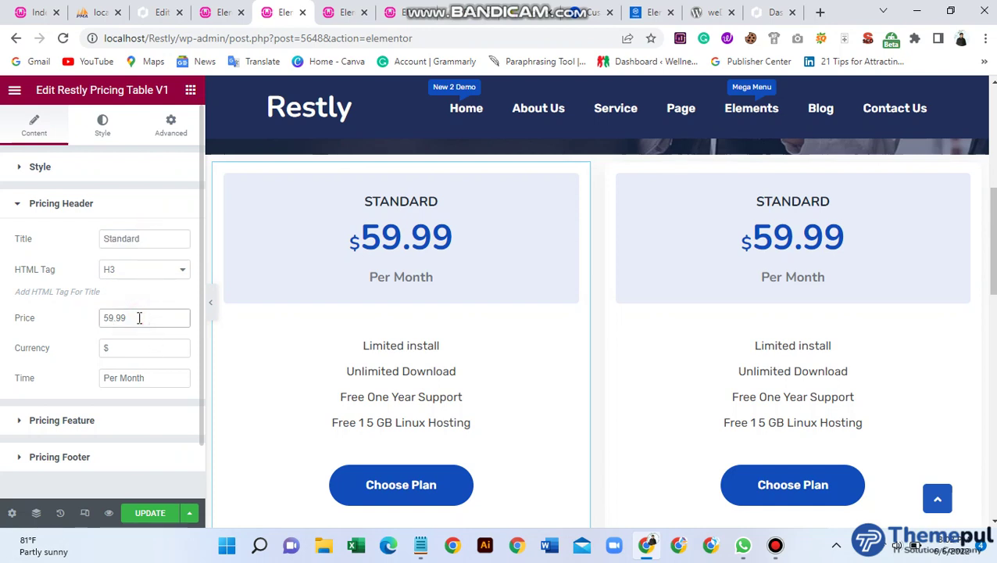
click(158, 378)
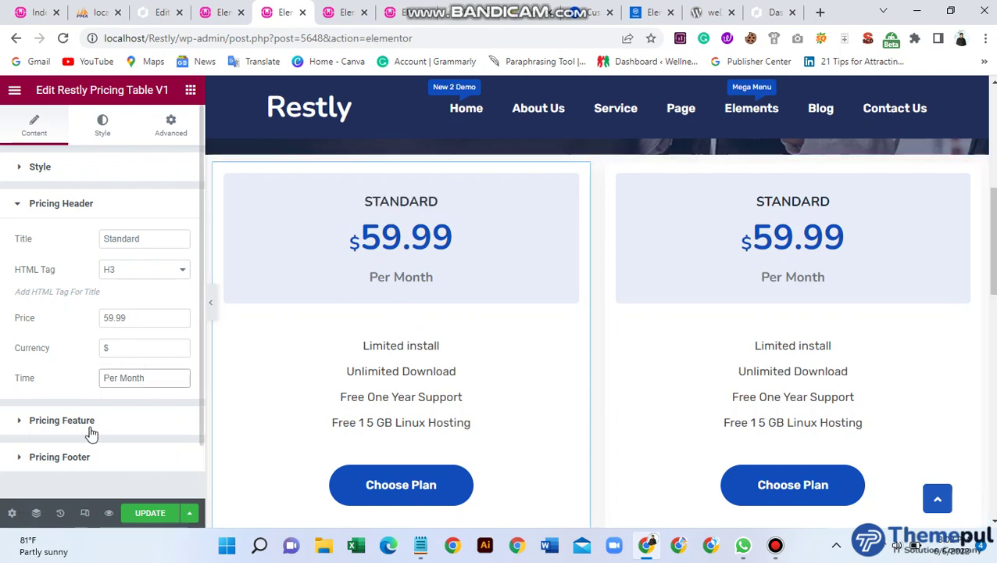
scroll(478, 353, up, 1)
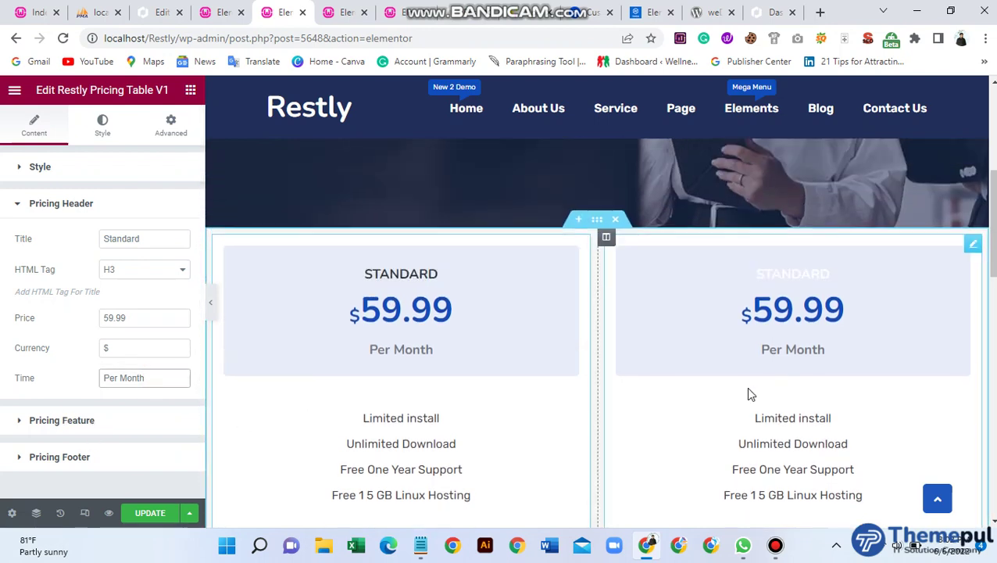
scroll(748, 386, down, 2)
Change the right card's price from $59.99 to $499
click(738, 265)
scroll(724, 295, up, 1)
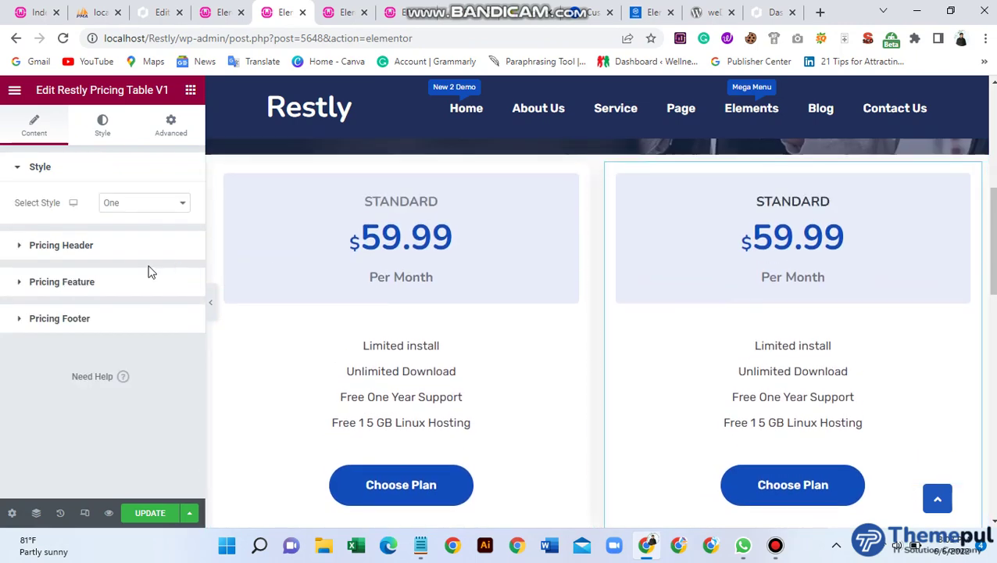
click(123, 245)
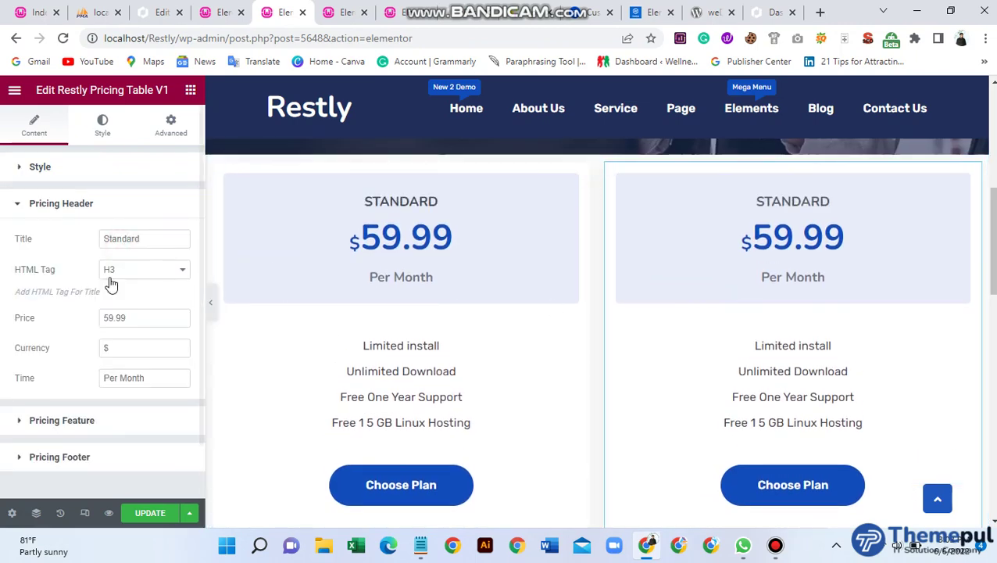
click(149, 240)
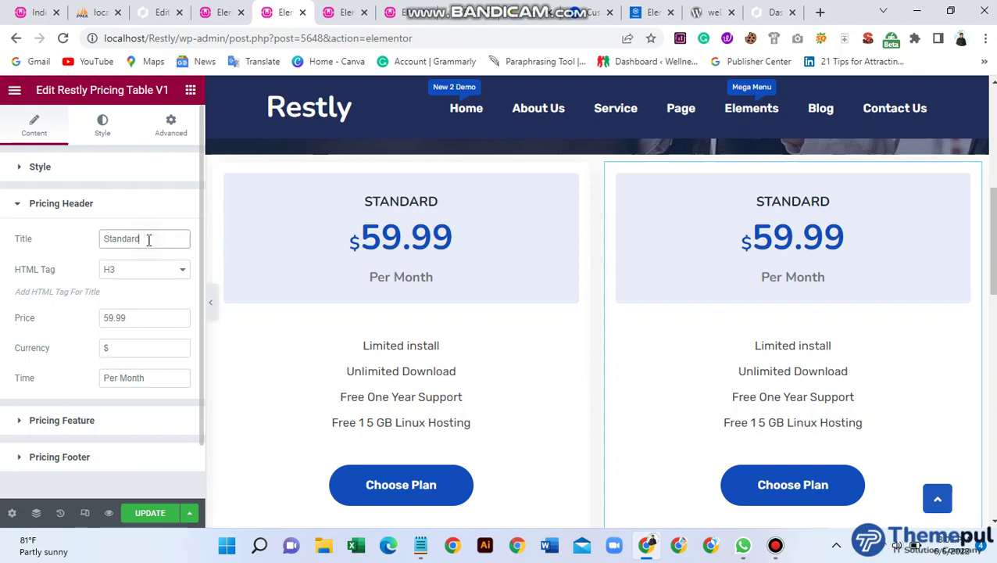
click(133, 318)
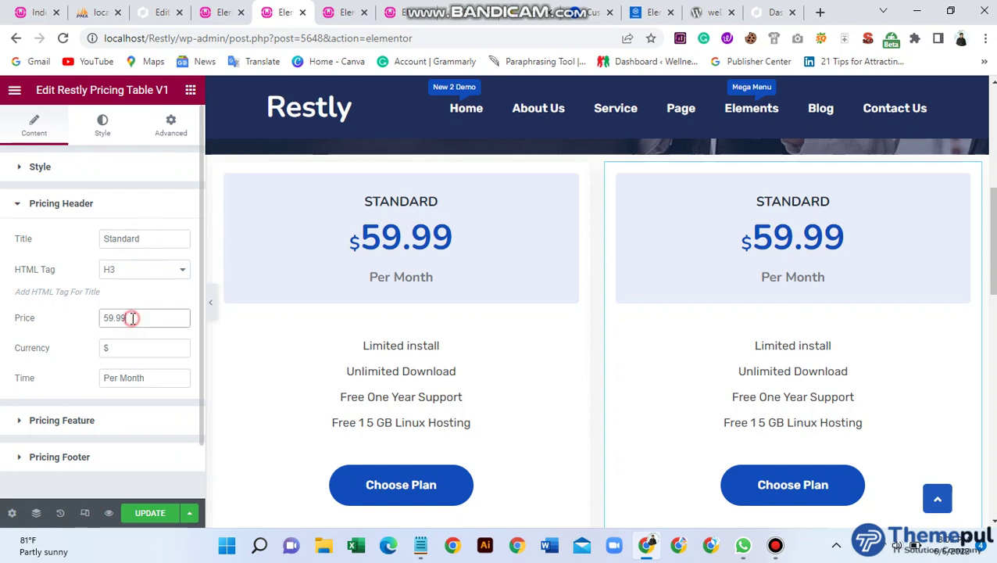
key(BackSpace)
key(BackSpace)
key(BackSpace)
key(BackSpace)
key(BackSpace)
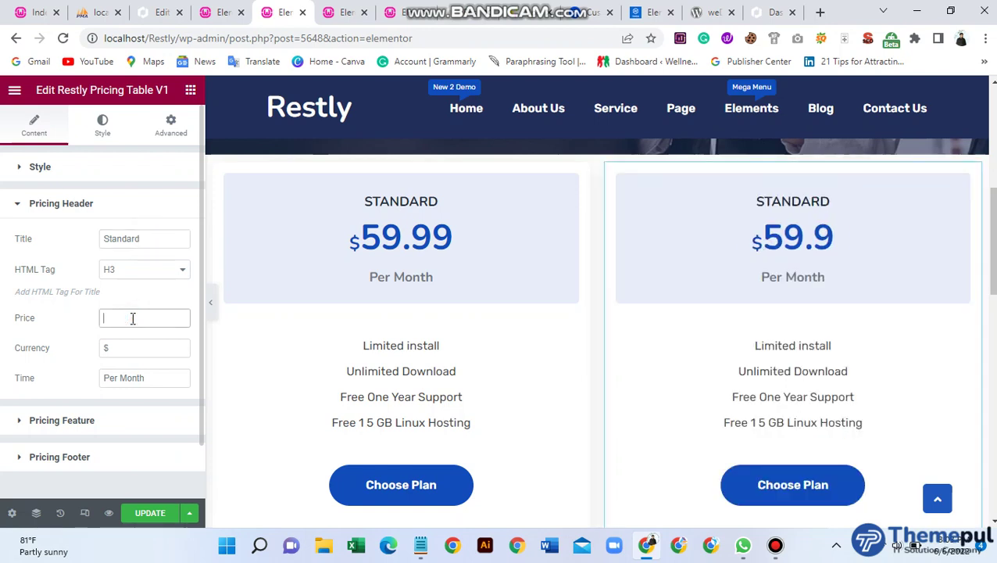
text($99)
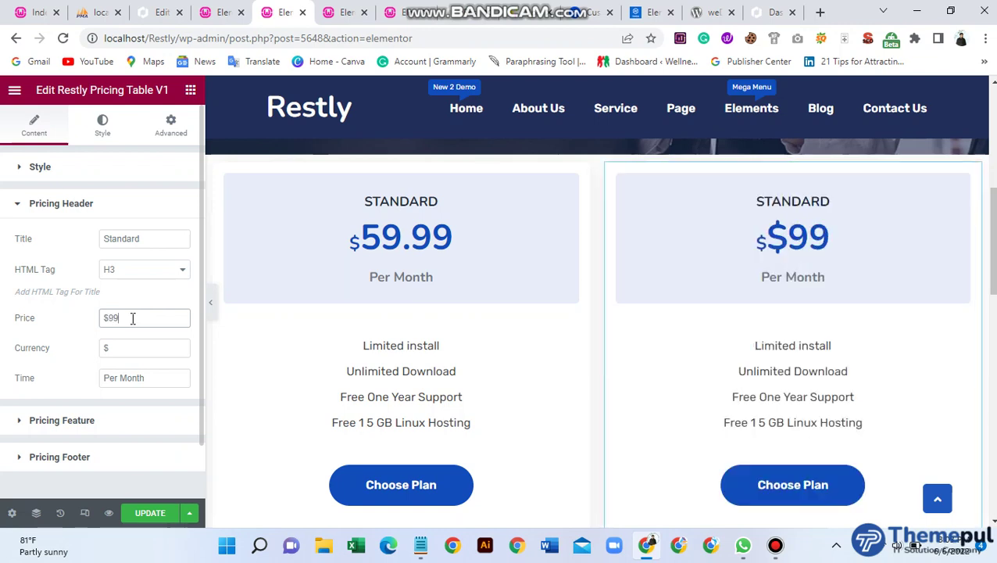
click(109, 318)
text(4)
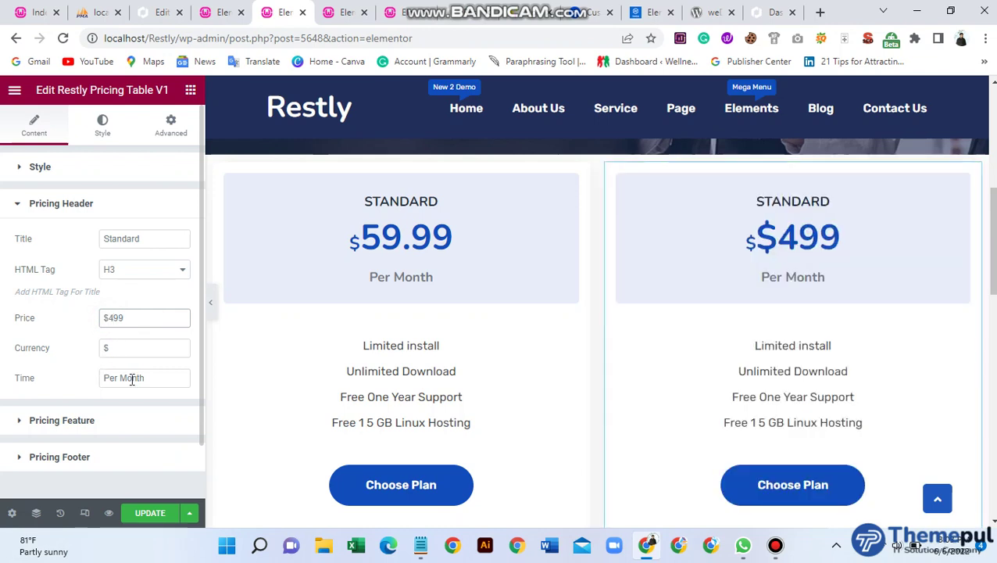
Change the right card's billing period from Per Month to Per Year
click(148, 378)
key(BackSpace)
key(BackSpace)
key(BackSpace)
key(BackSpace)
key(BackSpace)
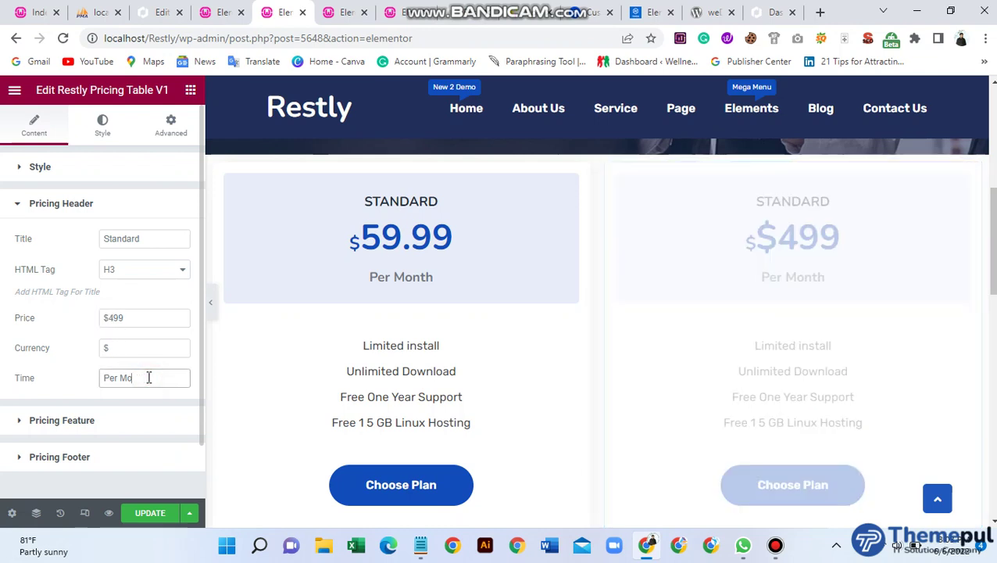
text(Year)
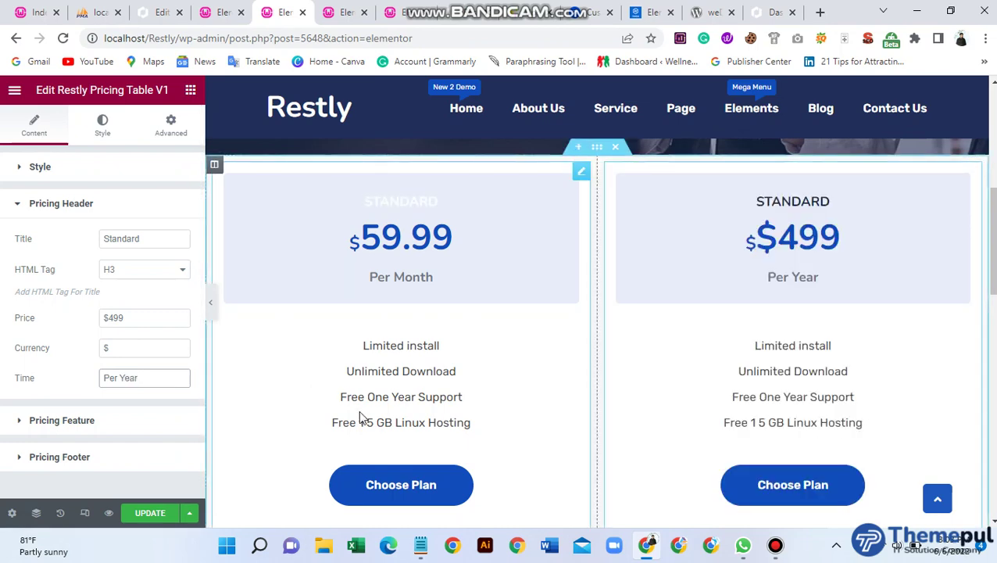
click(80, 422)
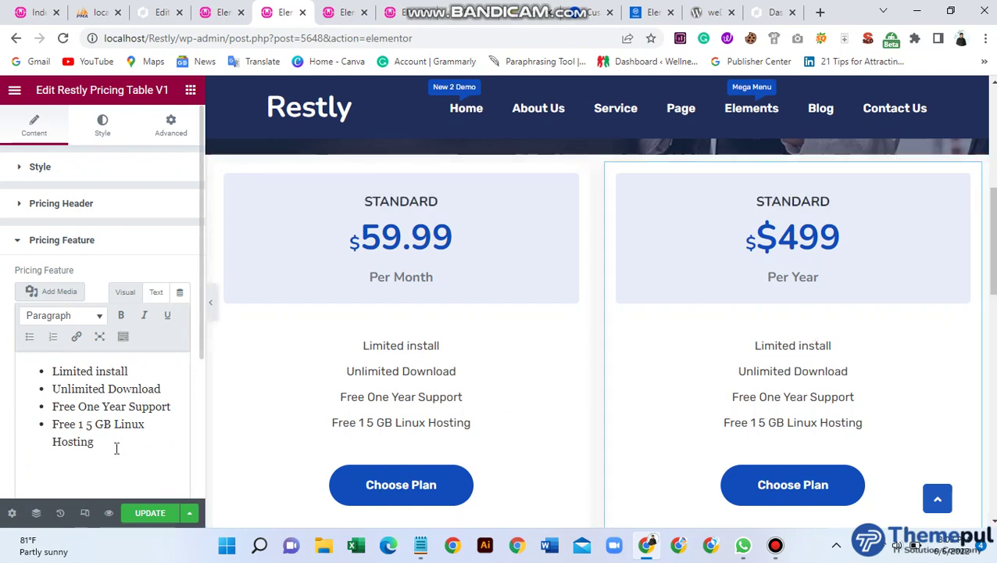
Delete 'Hosting' from the right card's last feature so it reads 'Free 1 5 GB Linux'
drag(115, 444, 40, 444)
key(BackSpace)
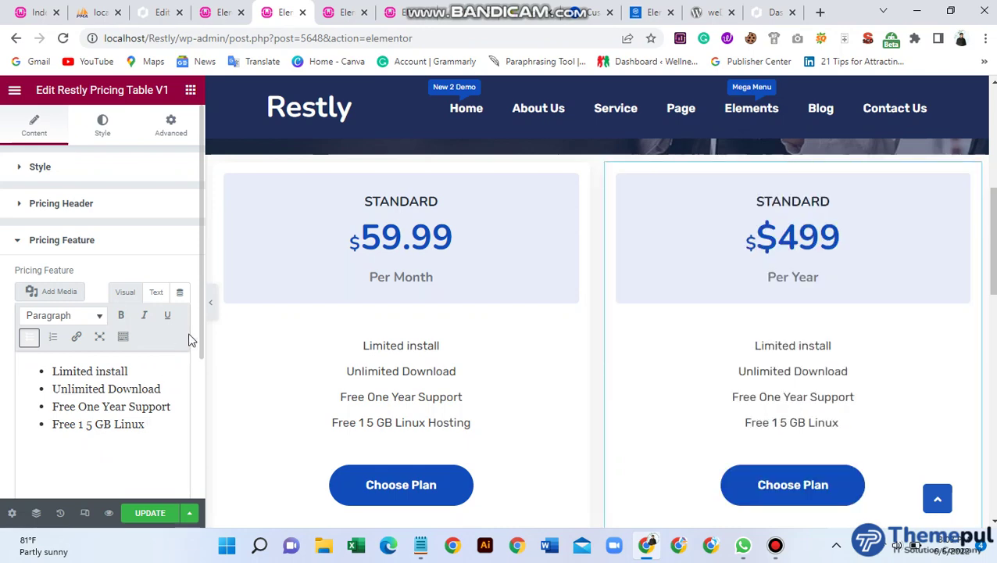
scroll(195, 361, down, 3)
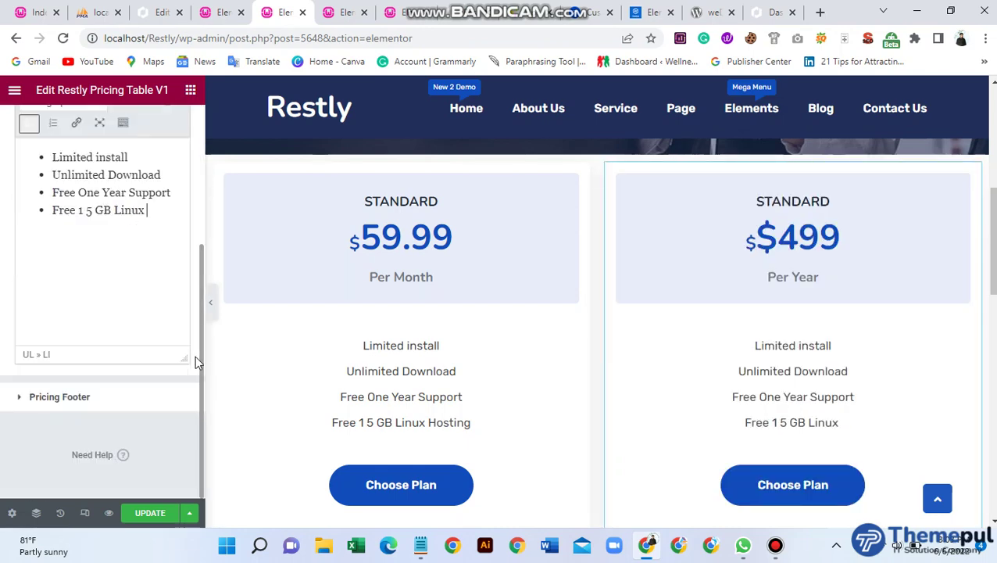
Check the Pricing Footer's 'Choose Plan' button text and its Link field
click(130, 407)
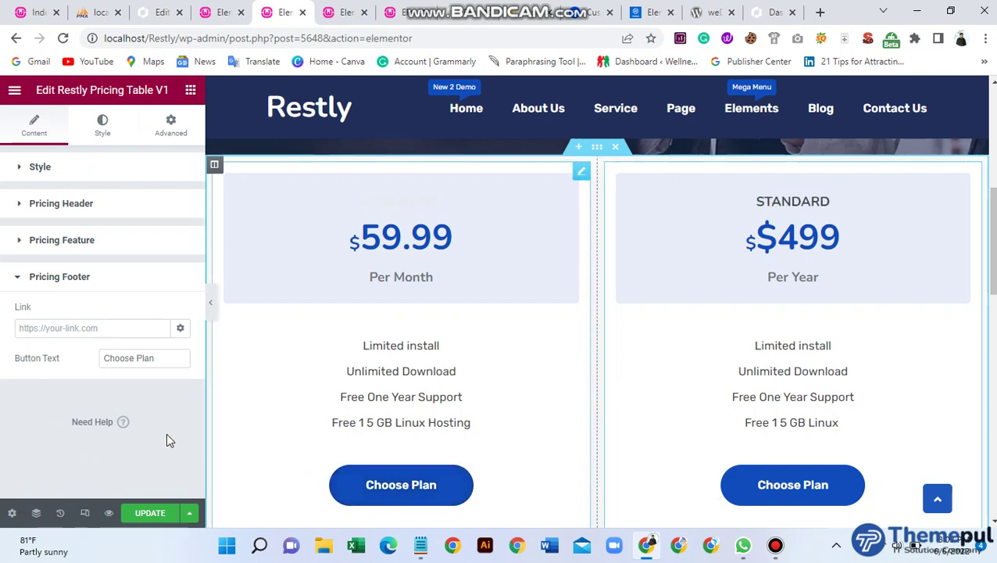
click(124, 359)
triple_click(145, 356)
click(144, 360)
click(66, 329)
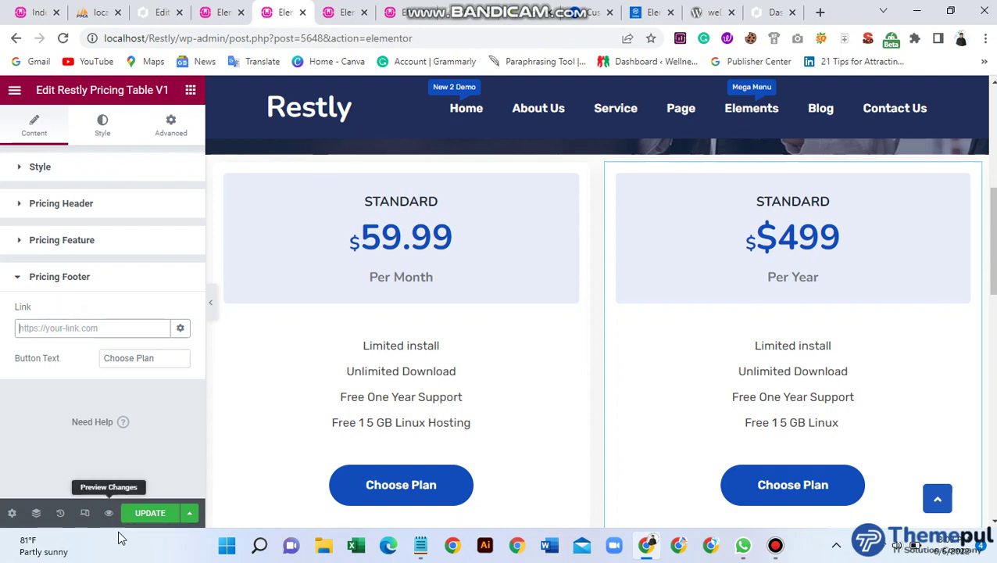
Save the Monthly 1 template with UPDATE and return to the Restly Pricing Tab page editor
click(147, 516)
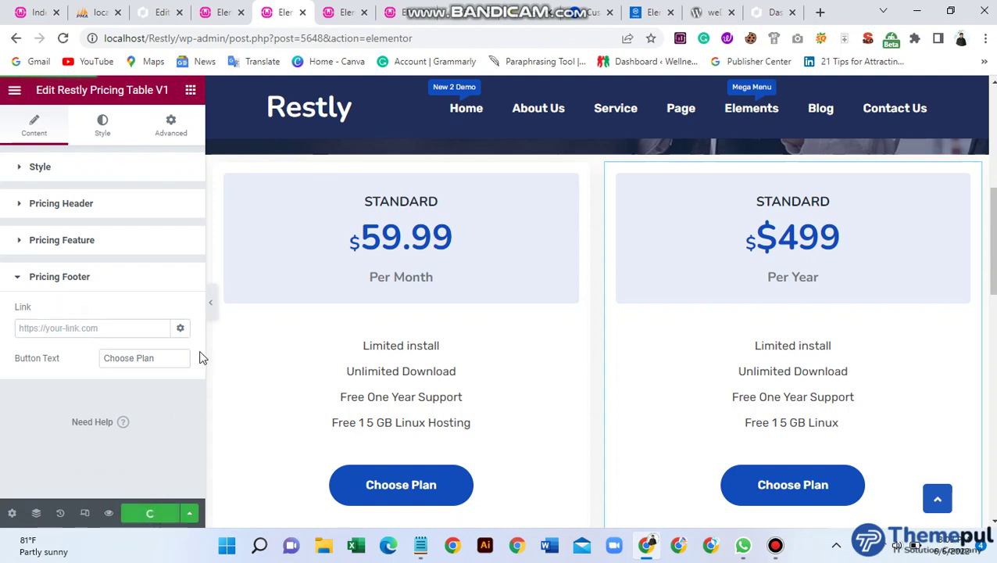
click(412, 12)
scroll(345, 395, down, 2)
scroll(345, 395, up, 2)
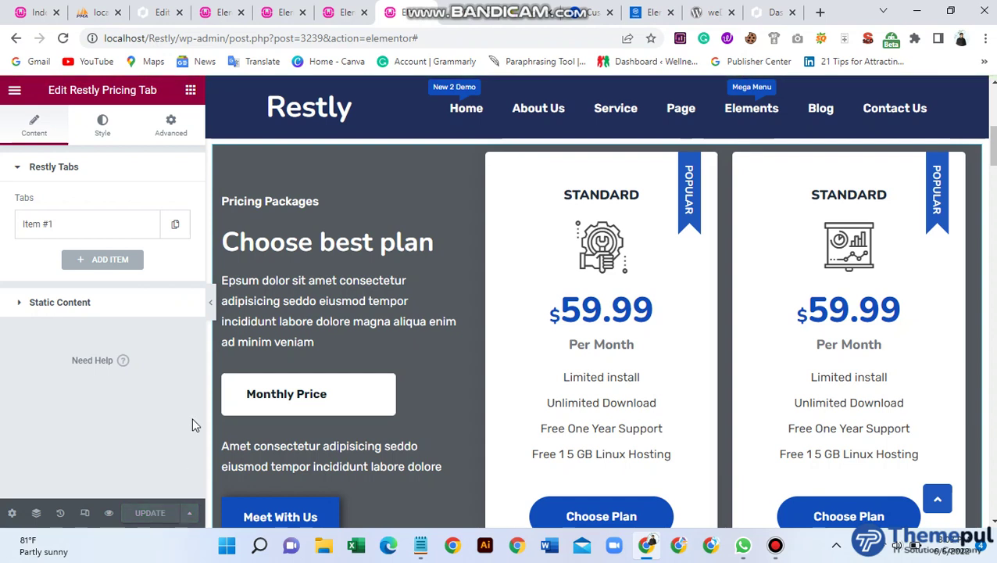
Reload the Restly Pricing Tab page and select its pricing tab widget
click(63, 38)
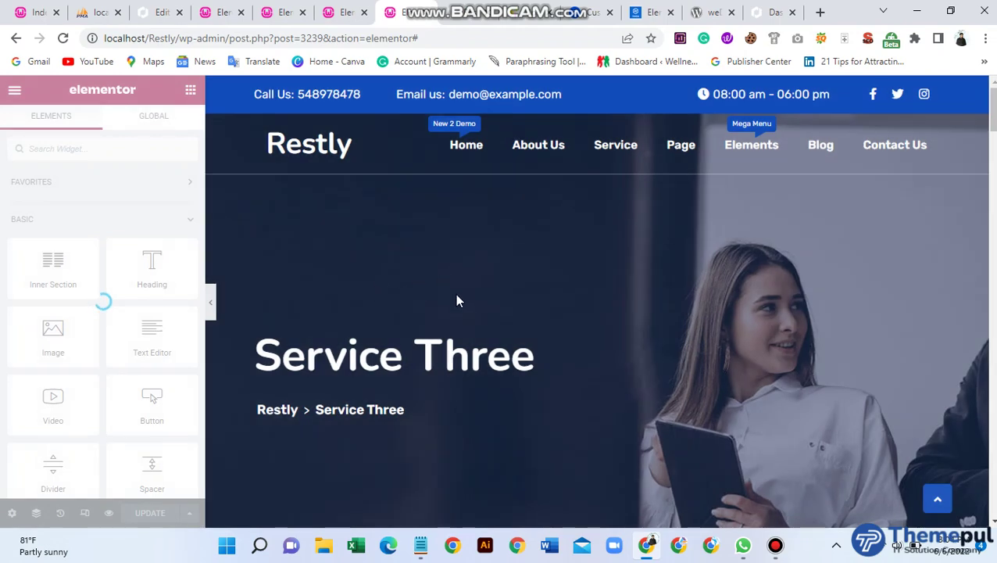
scroll(458, 301, down, 5)
scroll(550, 340, up, 1)
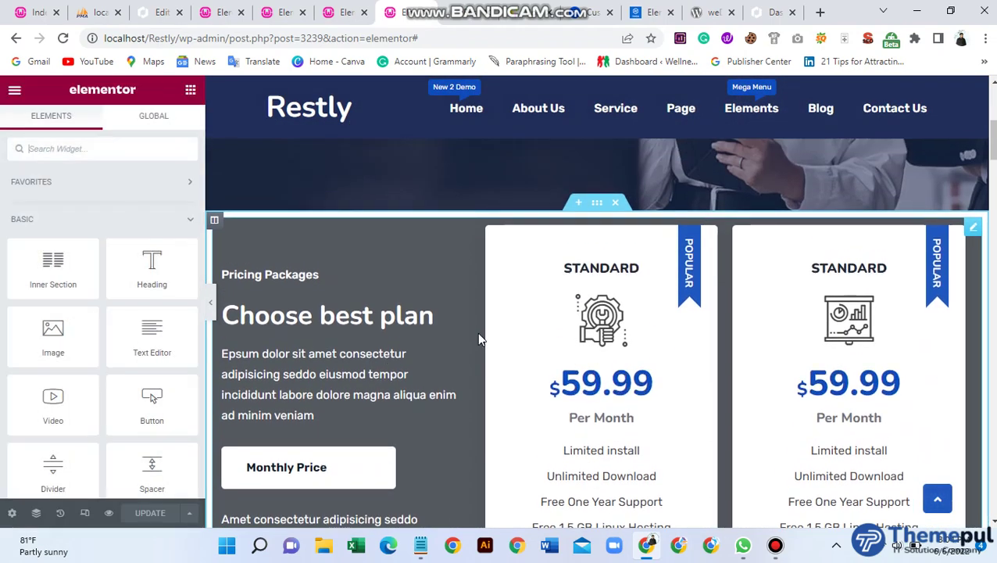
click(478, 337)
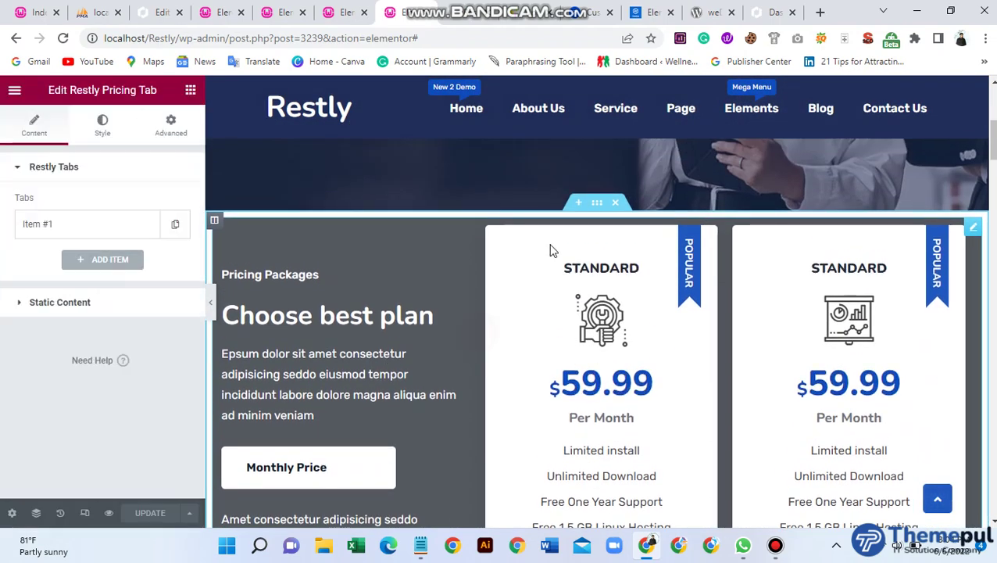
Set tab Item #1's content to the 'Monthly 1 (page)' template, keeping Template as source
click(115, 224)
scroll(154, 223, down, 1)
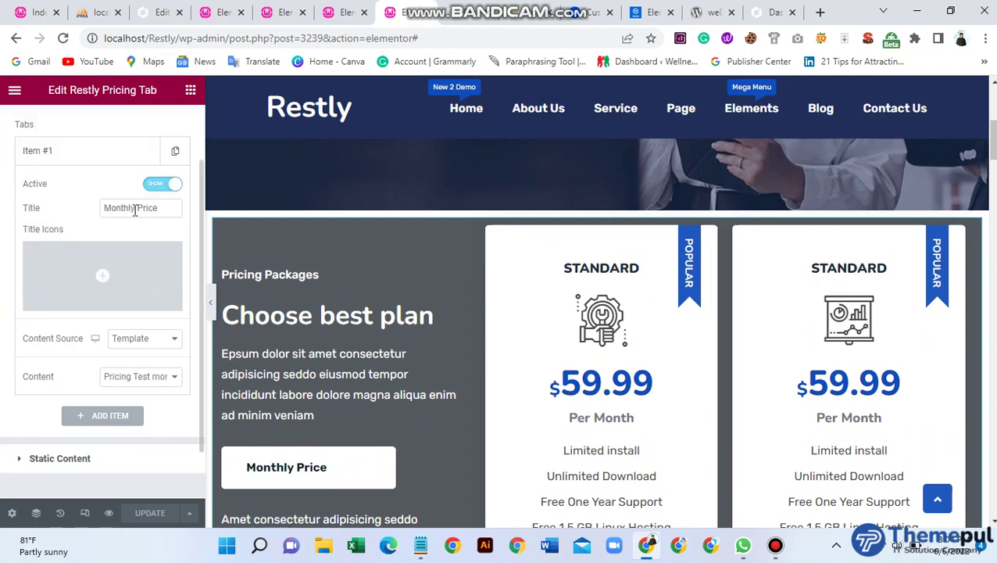
click(148, 344)
click(137, 366)
click(167, 385)
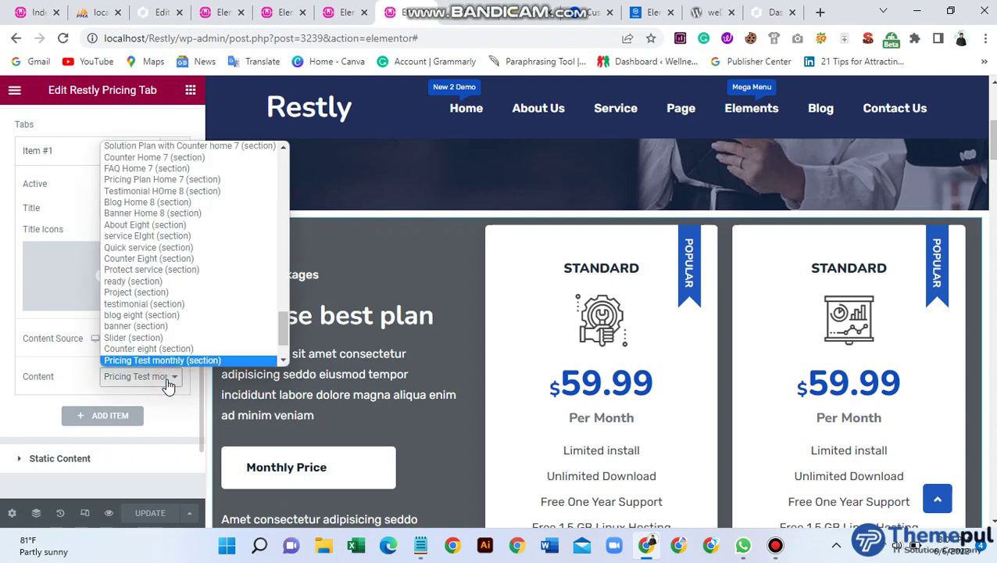
scroll(165, 272, down, 2)
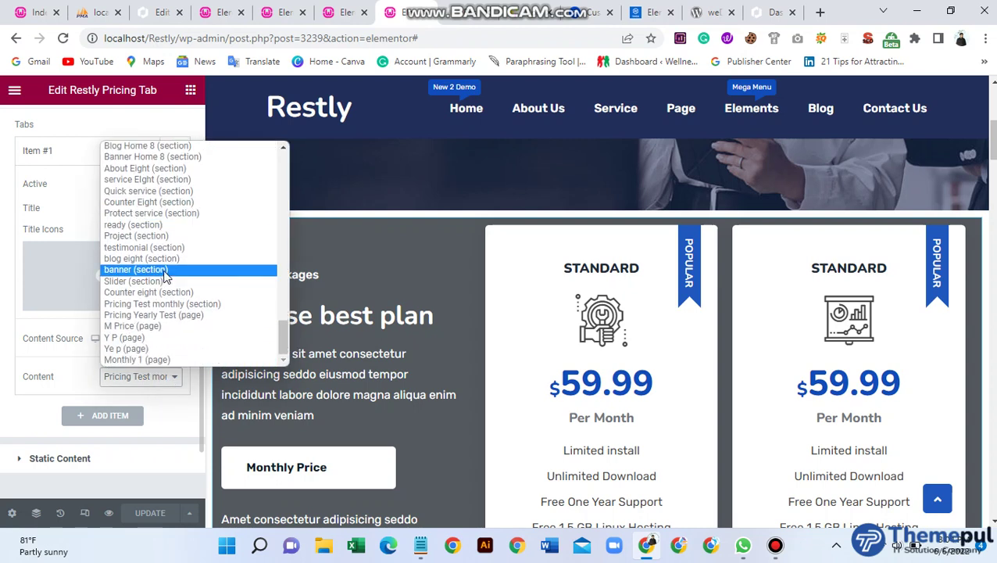
click(164, 360)
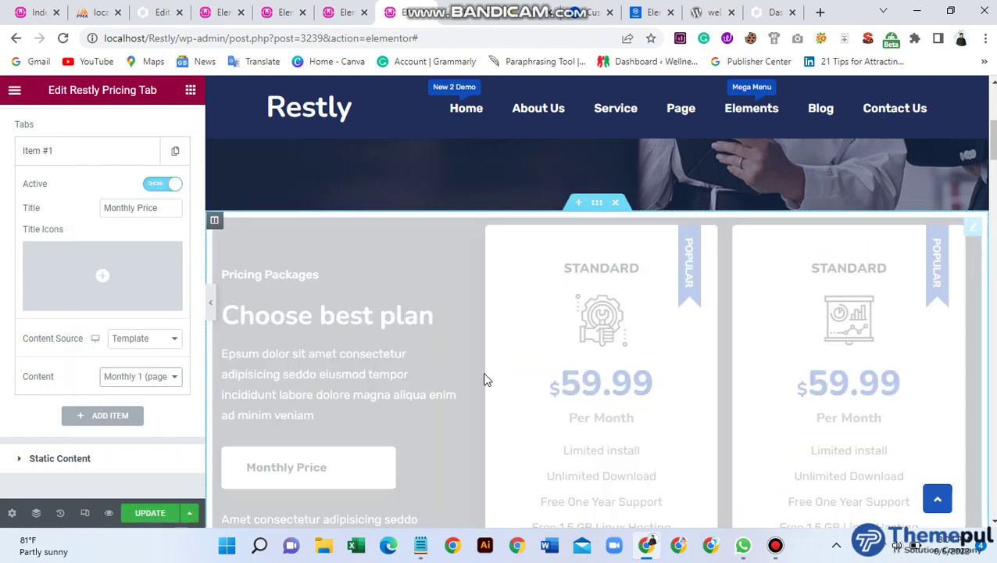
scroll(622, 344, down, 1)
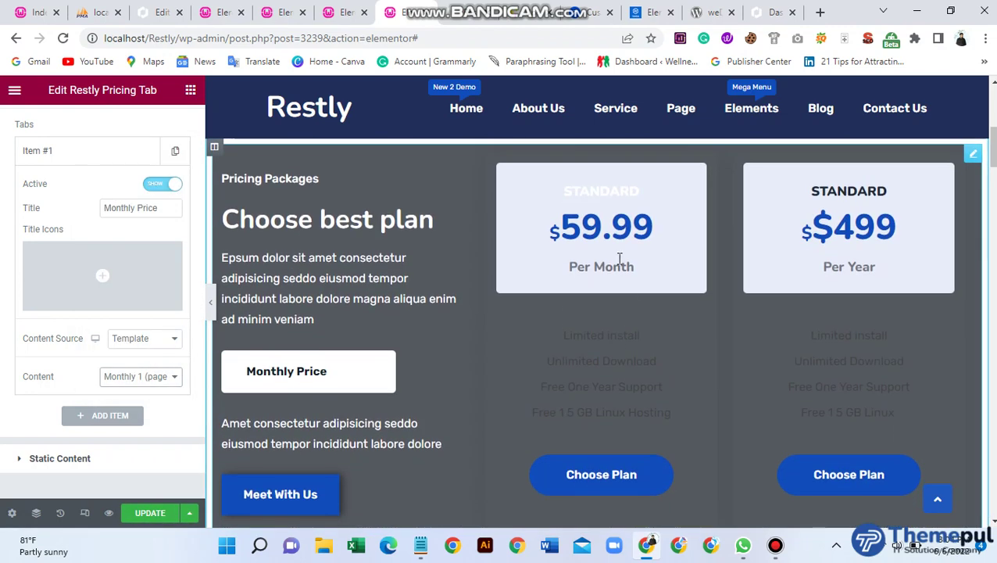